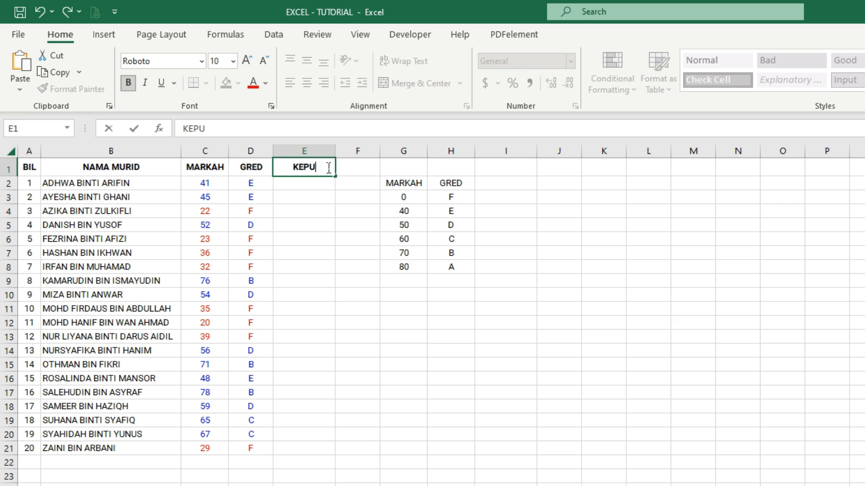
# Complete the header KEPUTUSAN in cell E1.
pyautogui.write('N')
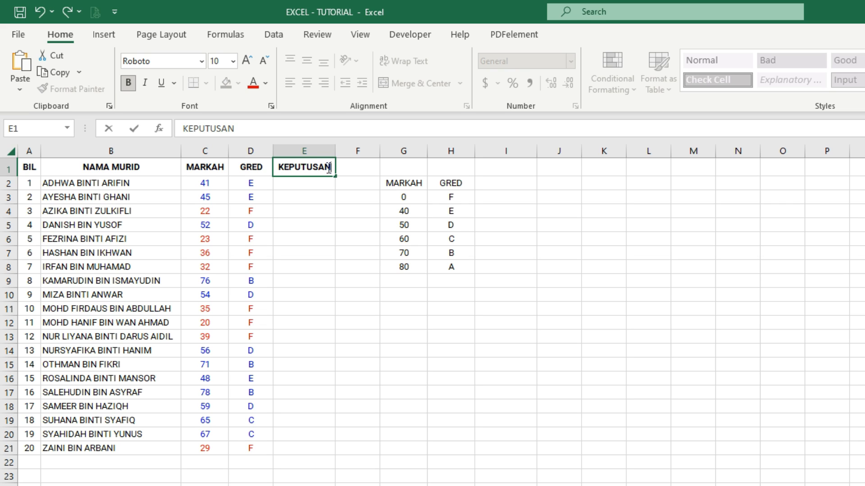
pyautogui.press('Return')
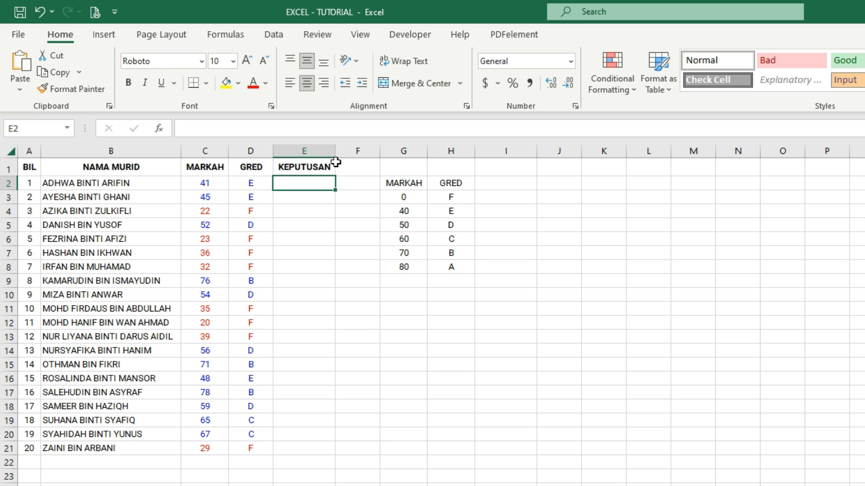
# Begin an IF formula in E2 that returns "GAGAL" when C2<=39, leaving the false argument open.
pyautogui.click(361, 129)
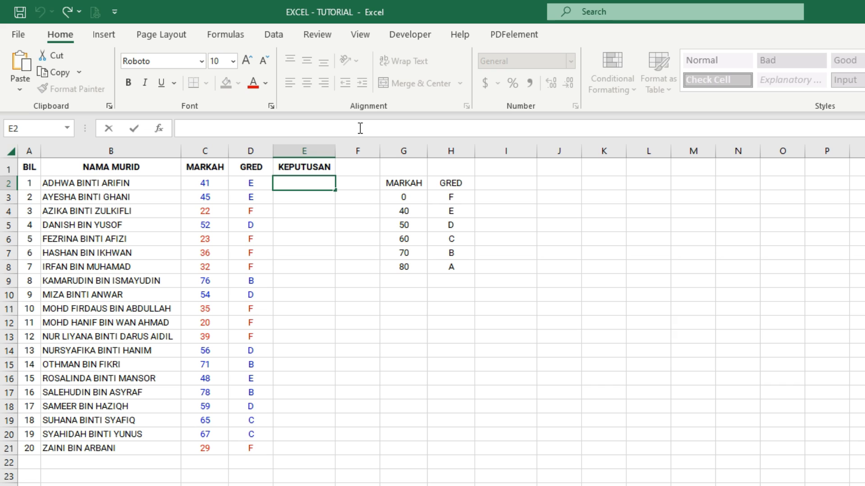
pyautogui.write('=')
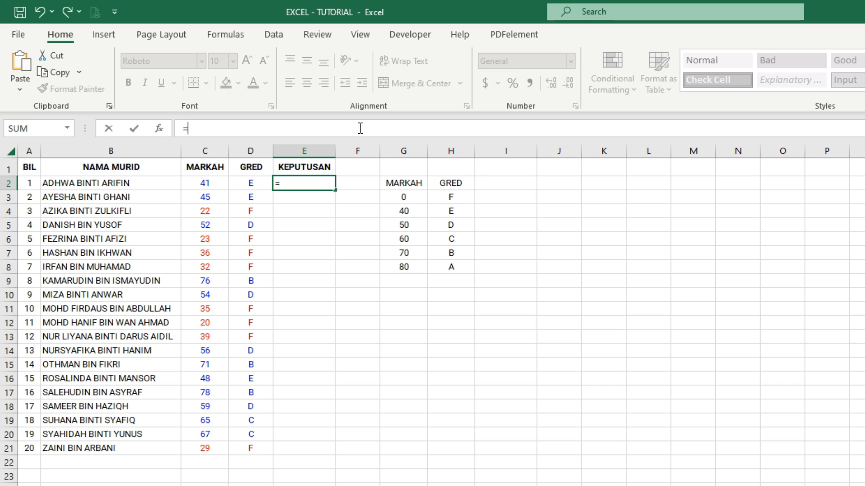
pyautogui.write('IF')
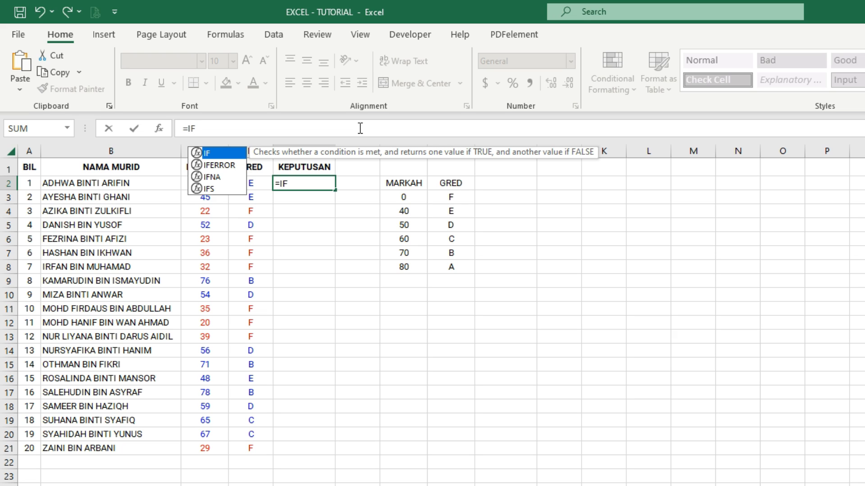
pyautogui.write('(')
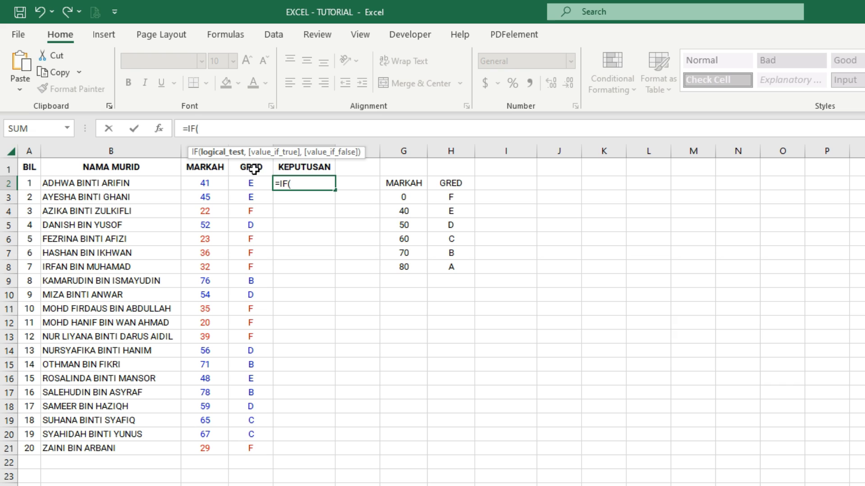
pyautogui.click(220, 186)
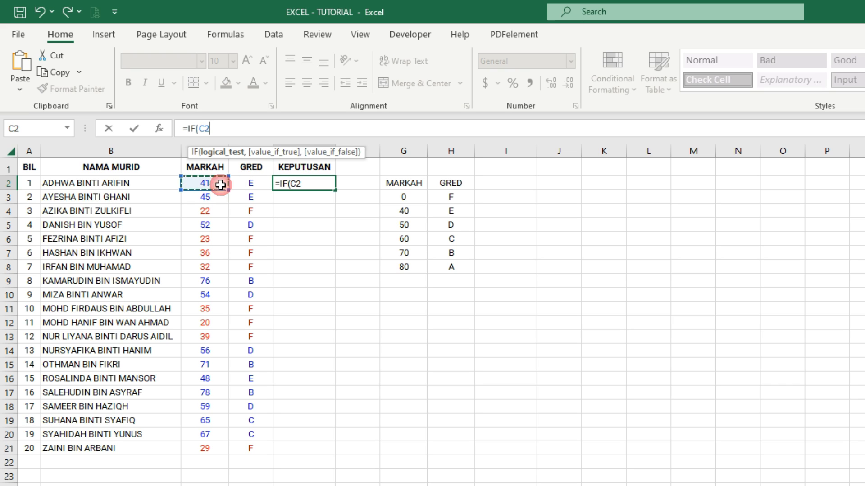
pyautogui.click(328, 129)
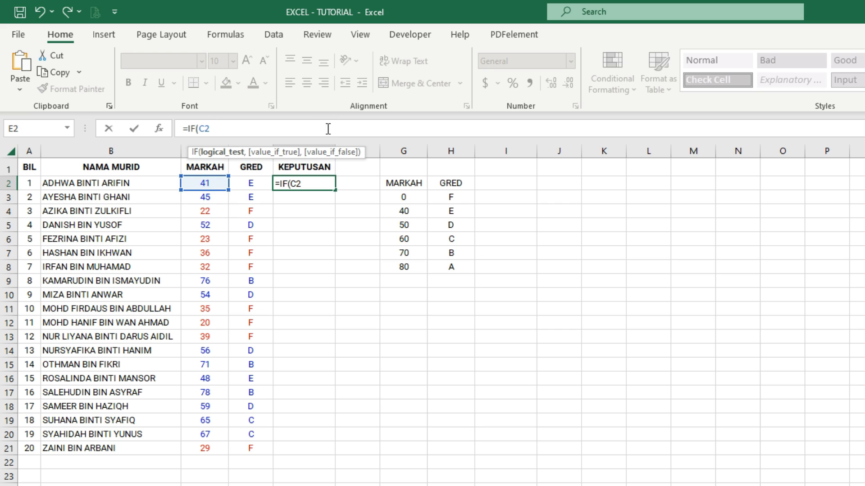
pyautogui.write('<=39,')
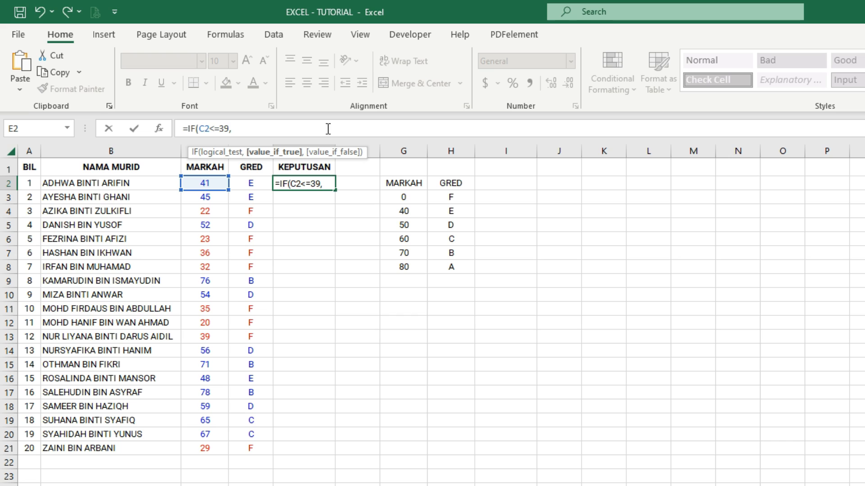
pyautogui.write('"GAGA')
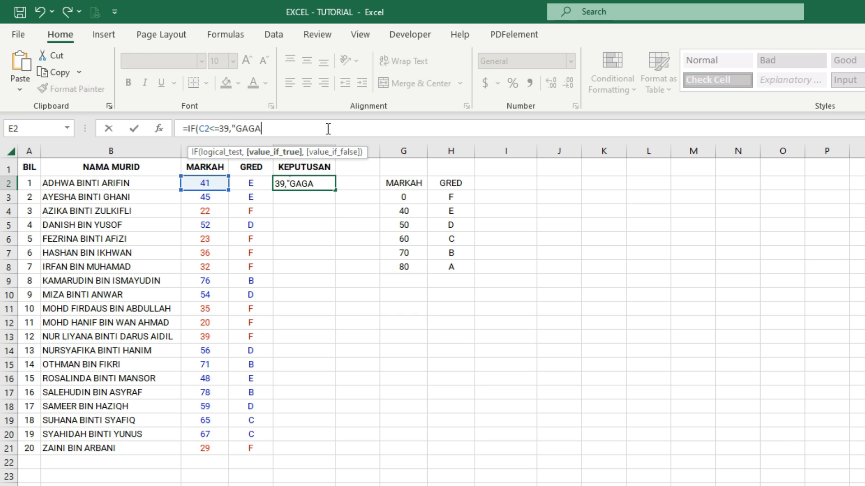
pyautogui.write('L",')
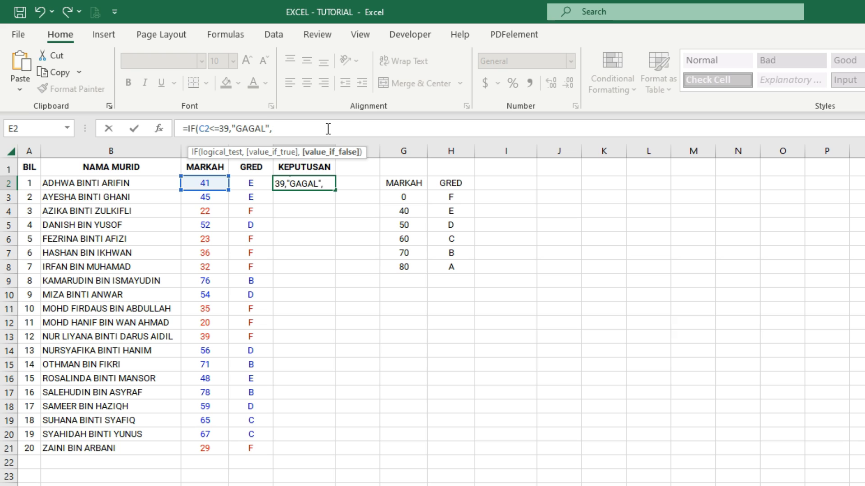
# Complete E2's formula with the nested false argument IF(C2>=40,"LULUS","") and enter it.
pyautogui.write('IF')
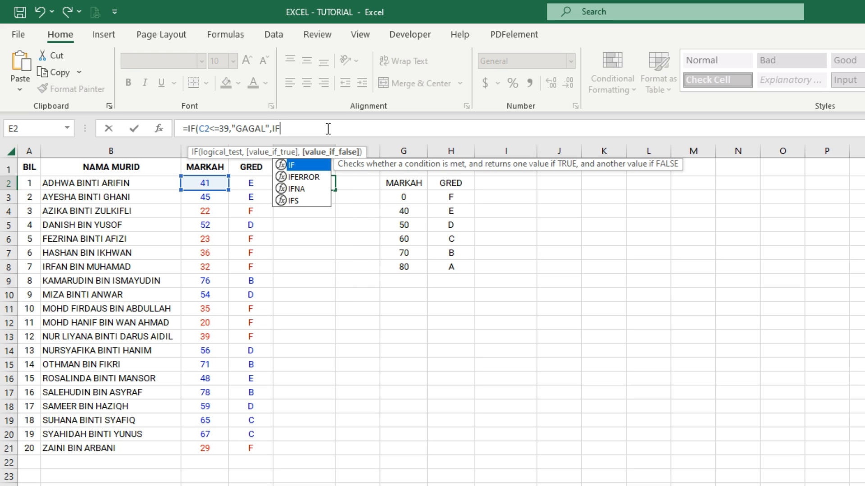
pyautogui.write('(')
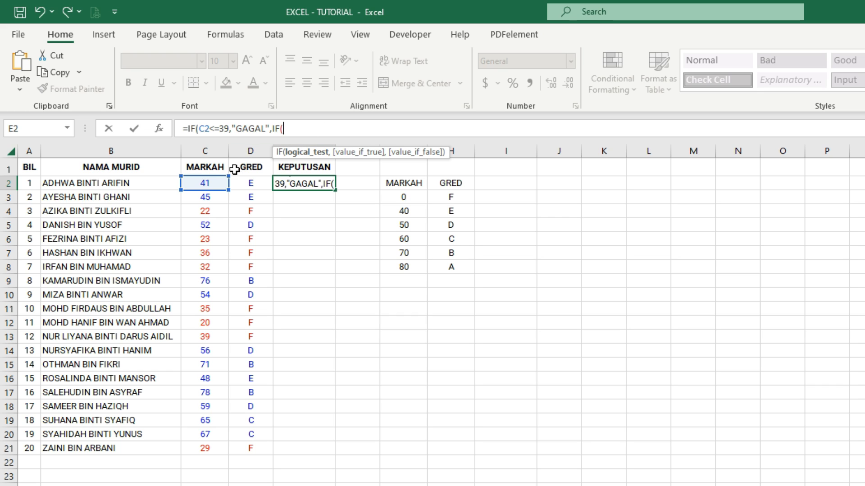
pyautogui.click(221, 184)
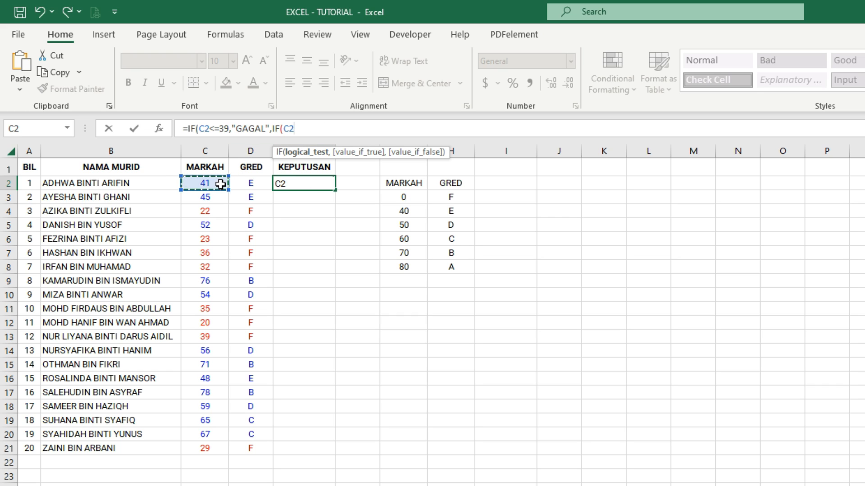
pyautogui.click(378, 129)
pyautogui.write('>')
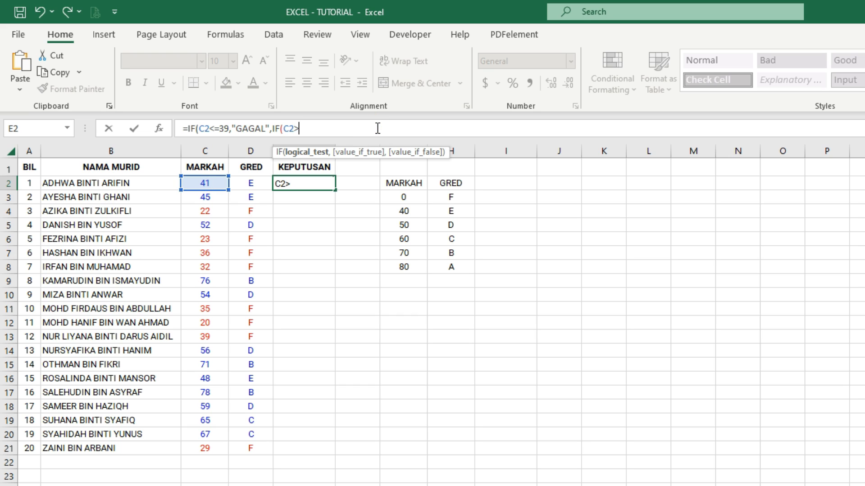
pyautogui.write('=40,')
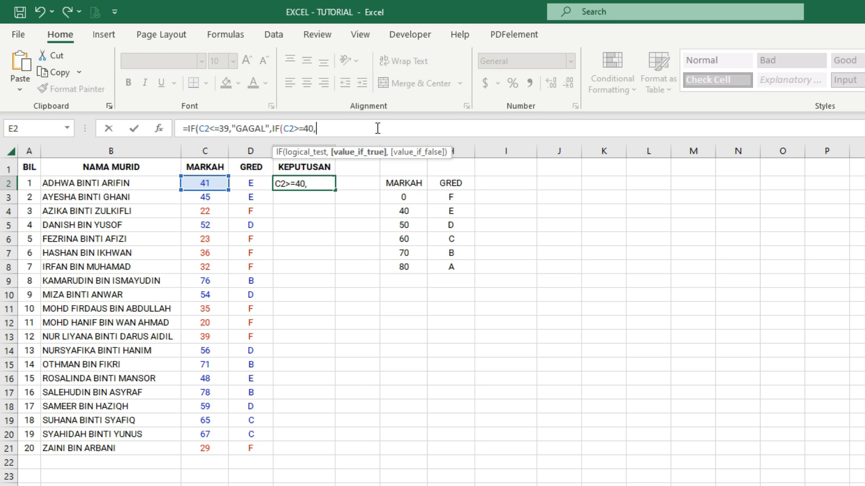
pyautogui.write('"LULUS')
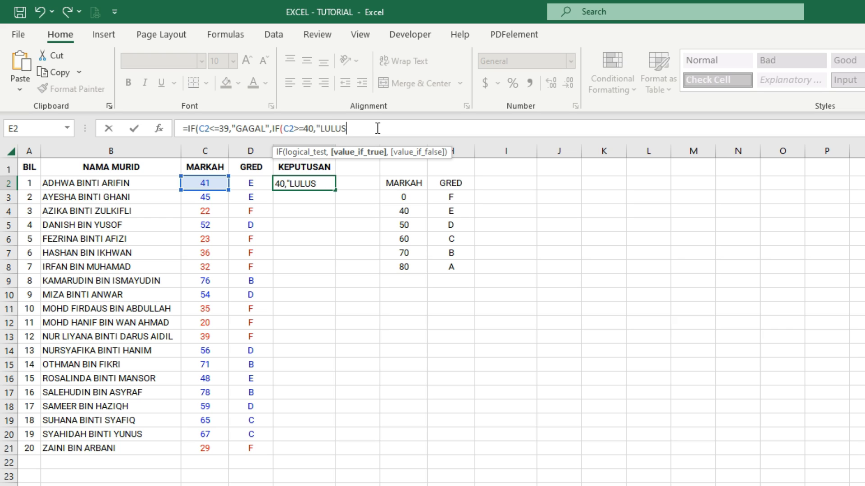
pyautogui.write('",')
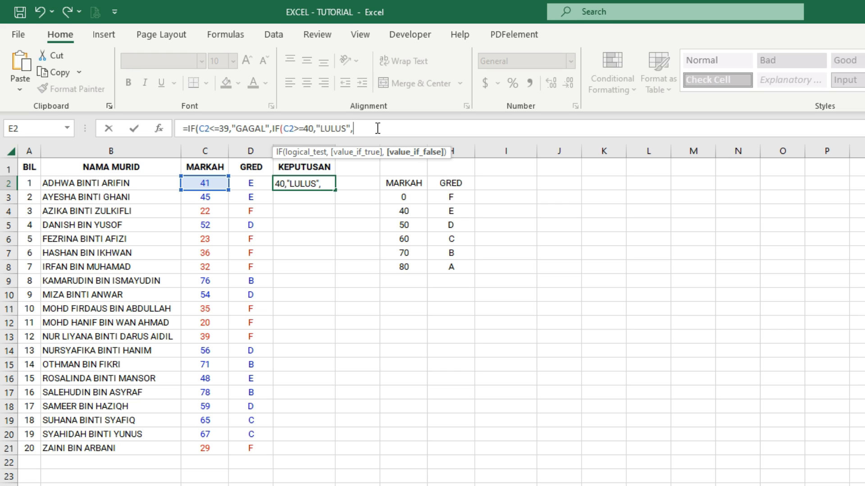
pyautogui.write('""))')
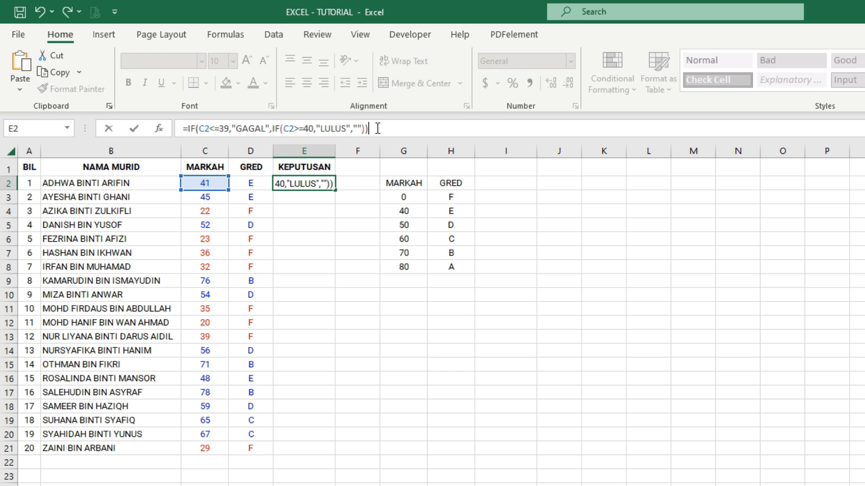
pyautogui.press('Return')
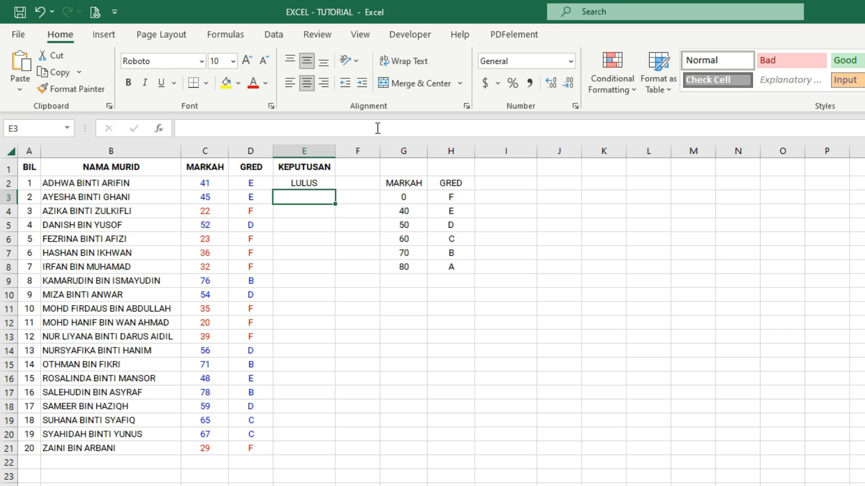
# Fill the E2 result formula down through E21.
pyautogui.click(330, 183)
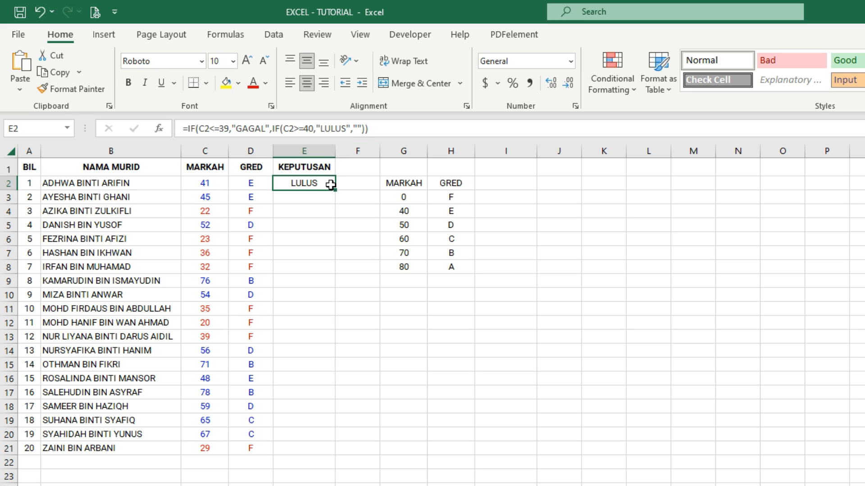
pyautogui.moveTo(336, 192); pyautogui.dragTo(332, 449)
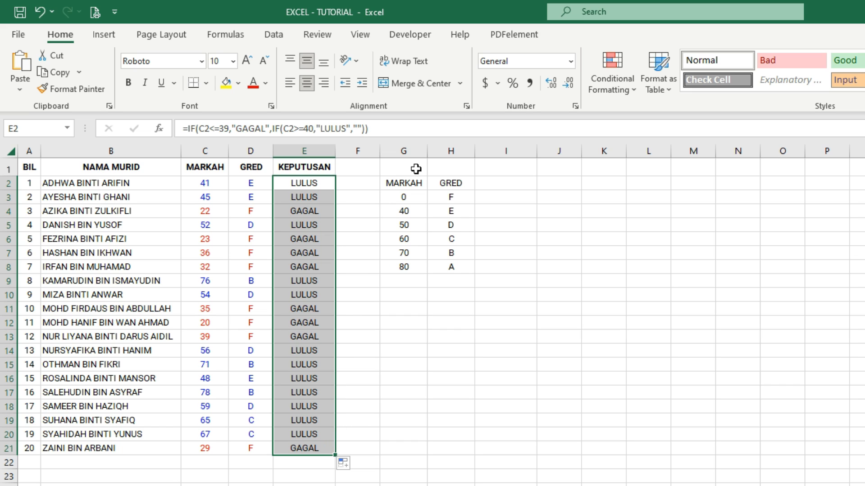
# Create a conditional formatting rule for E2:E21 that formats only cells with a value equal to GAGAL.
pyautogui.click(613, 62)
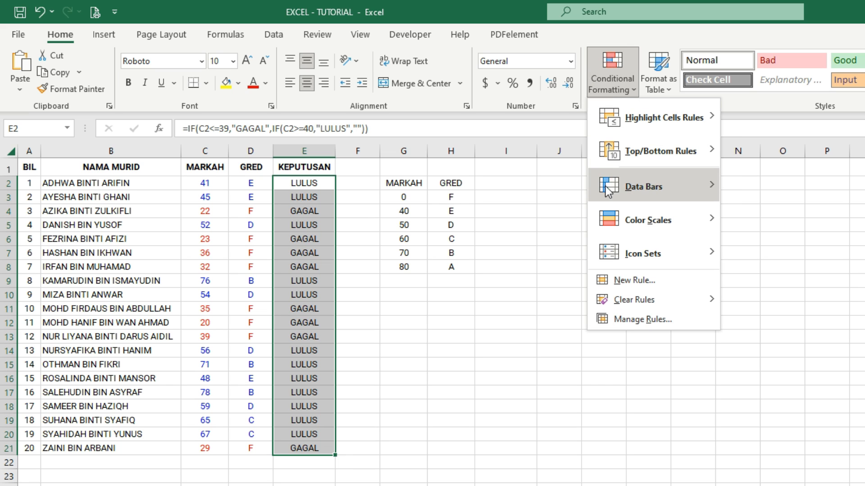
pyautogui.click(604, 280)
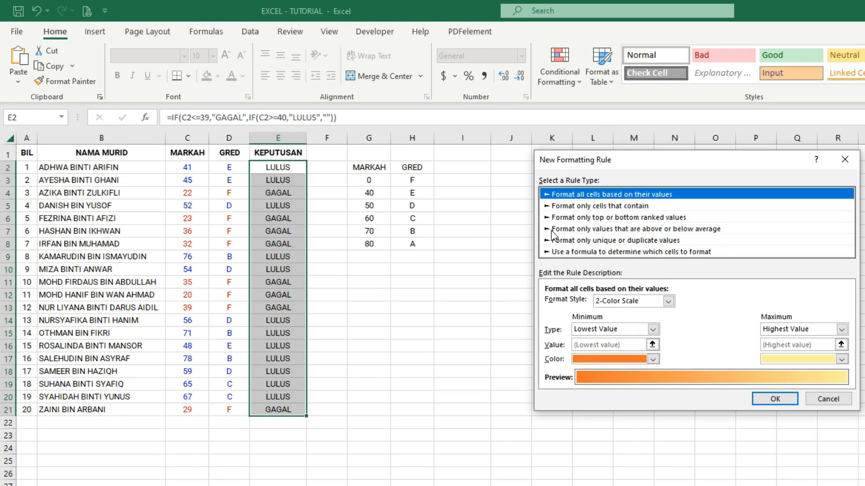
pyautogui.click(556, 207)
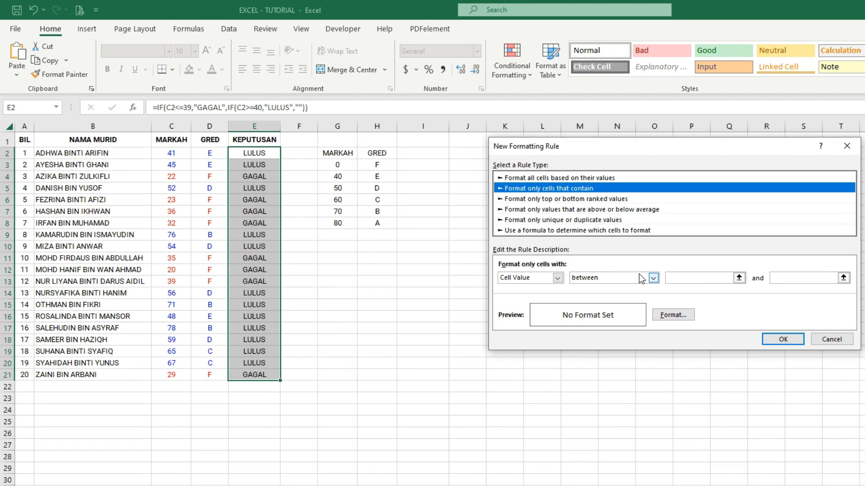
pyautogui.click(653, 278)
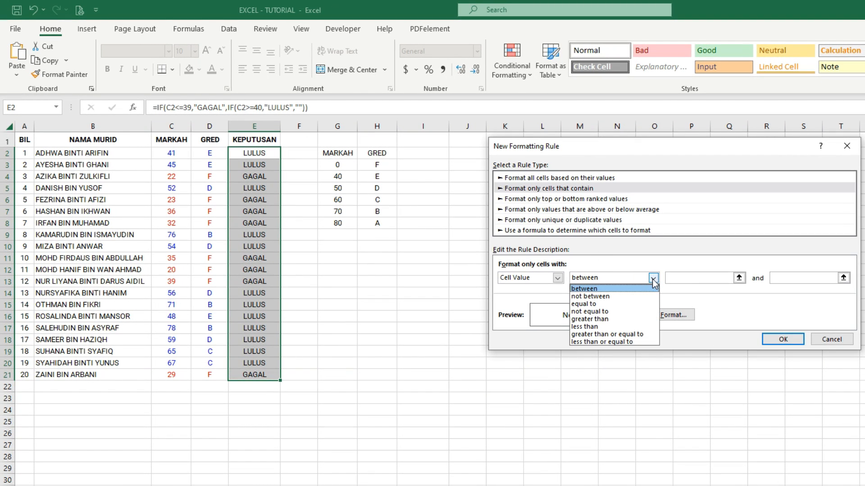
pyautogui.click(642, 304)
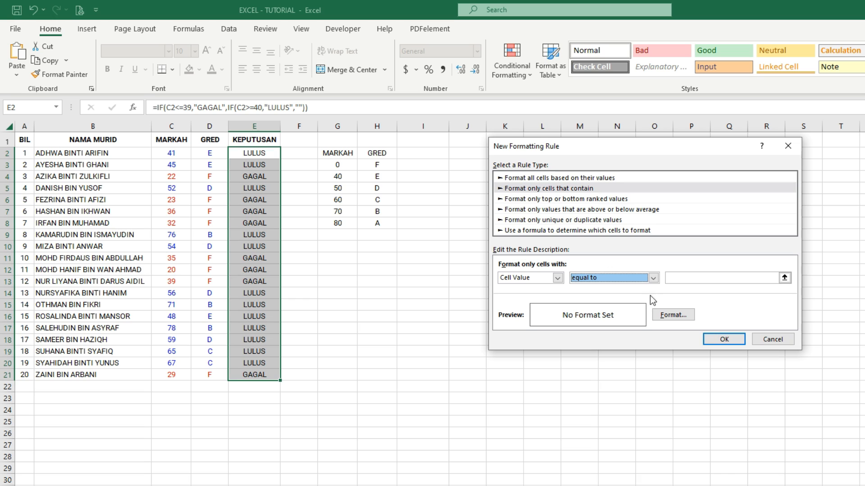
pyautogui.click(679, 277)
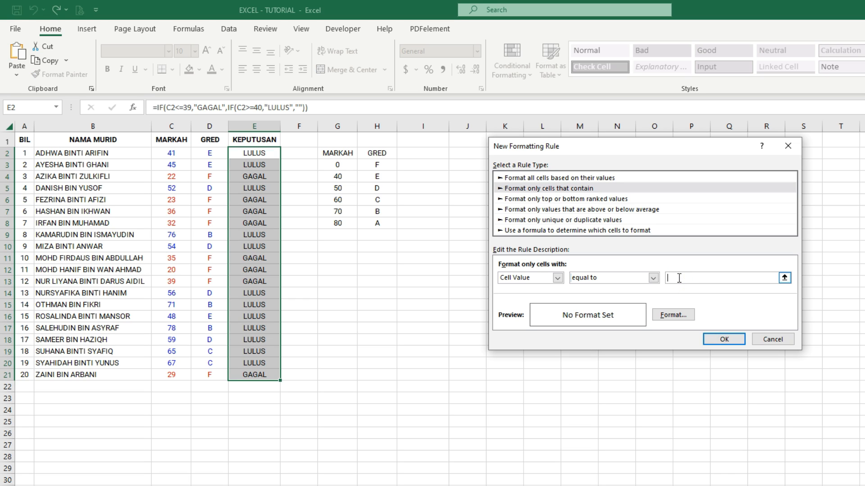
pyautogui.write('GAGAL')
# Give the GAGAL rule a standard red font colour and apply the rule.
pyautogui.click(672, 316)
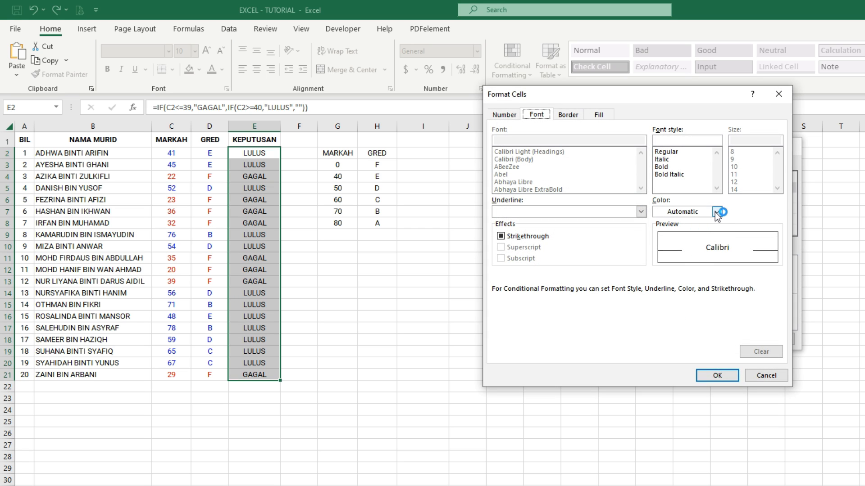
pyautogui.click(716, 212)
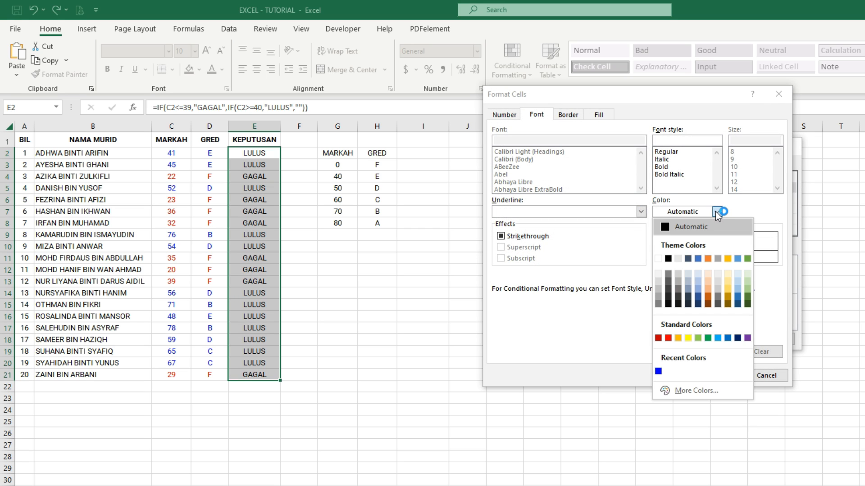
pyautogui.click(667, 338)
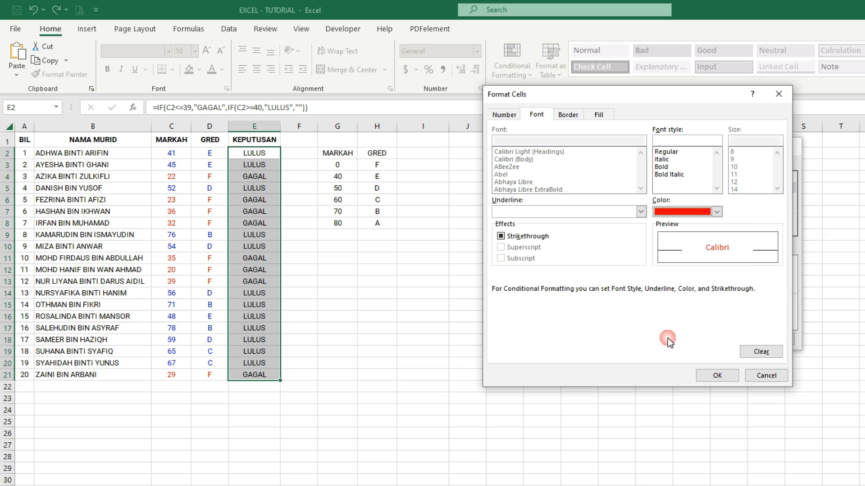
pyautogui.click(717, 376)
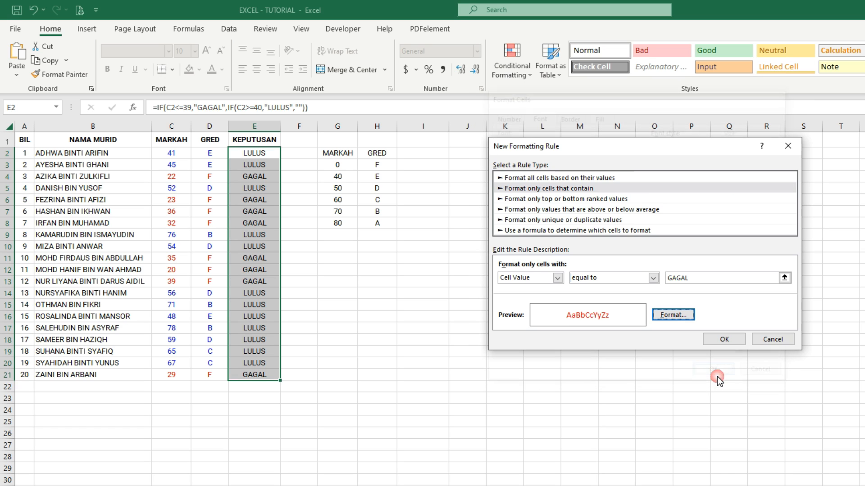
pyautogui.click(721, 343)
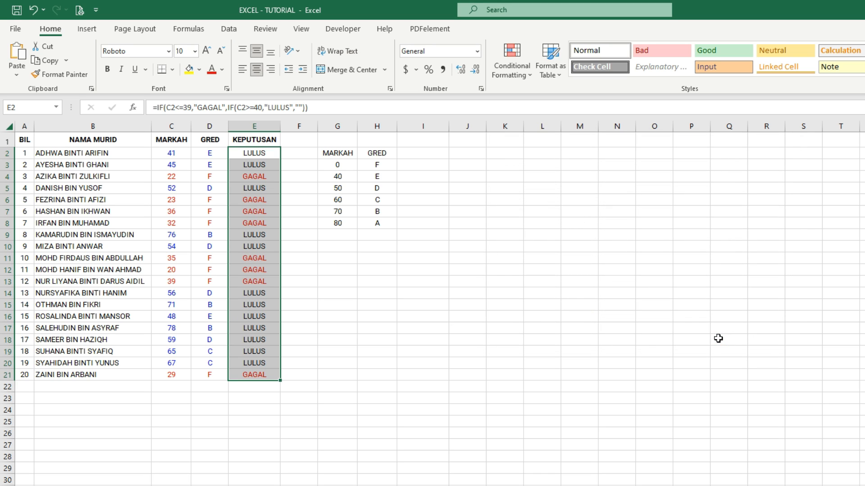
# Create a conditional formatting rule for E2:E21 that formats only cells with a value equal to LULUS.
pyautogui.click(512, 55)
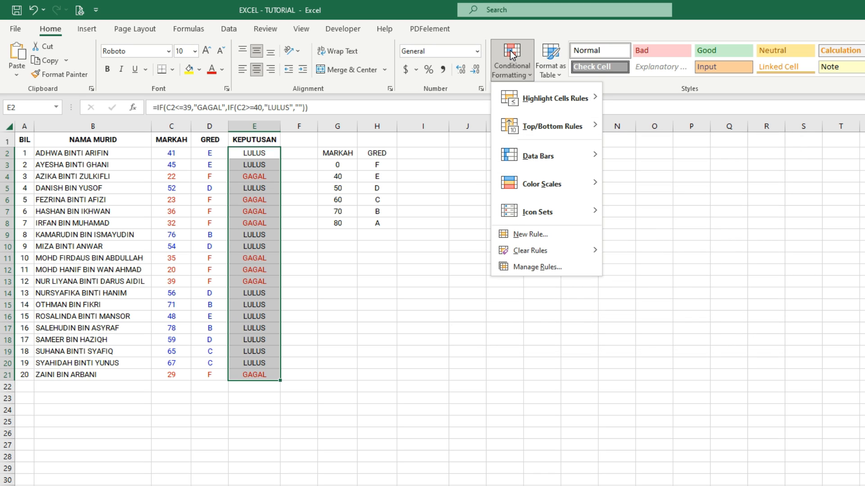
pyautogui.click(502, 237)
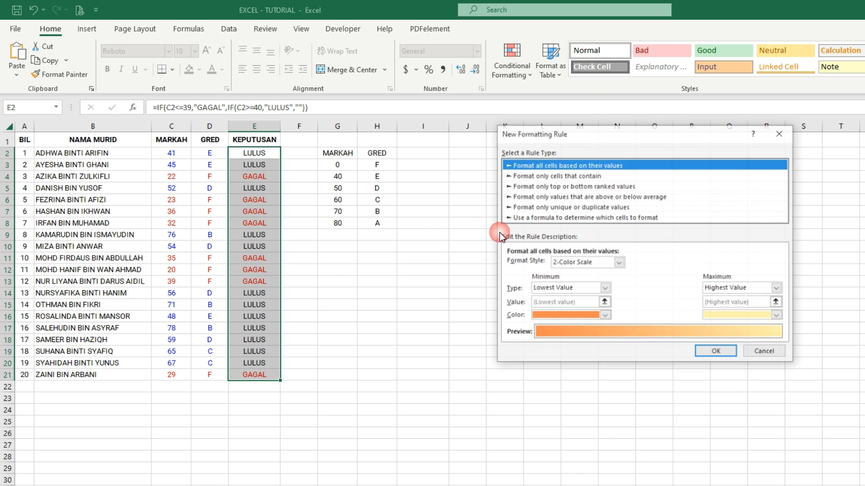
pyautogui.click(524, 176)
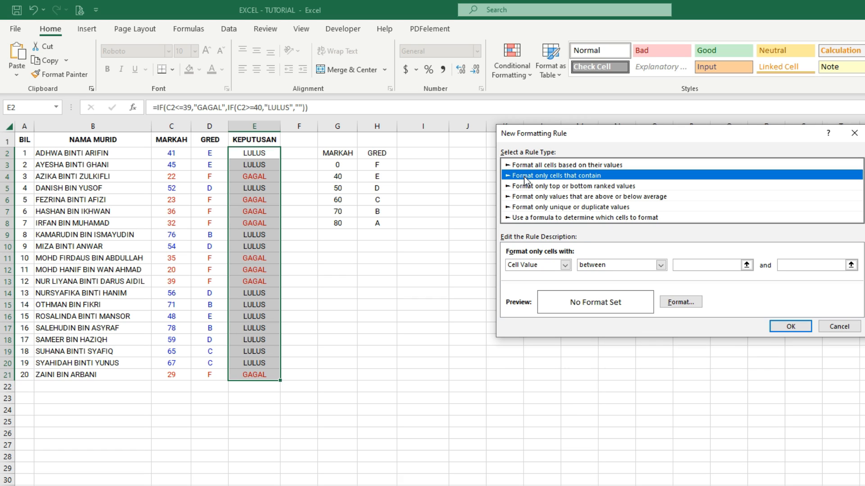
pyautogui.click(660, 265)
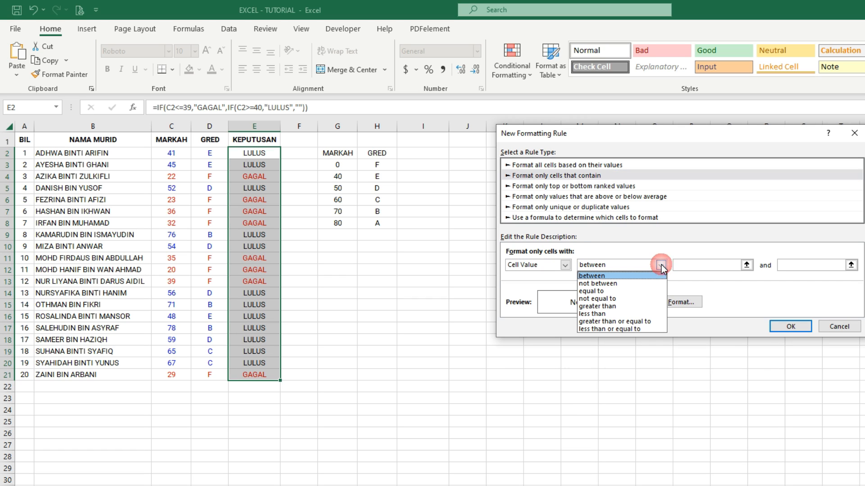
pyautogui.click(658, 291)
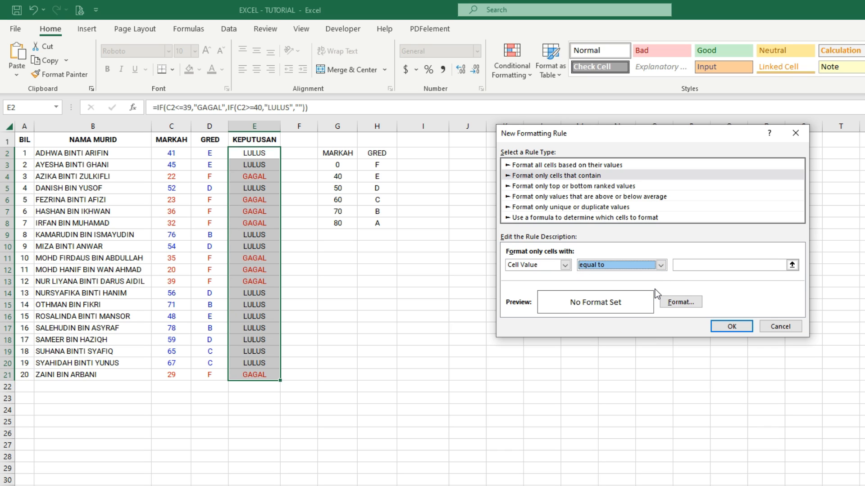
pyautogui.click(718, 266)
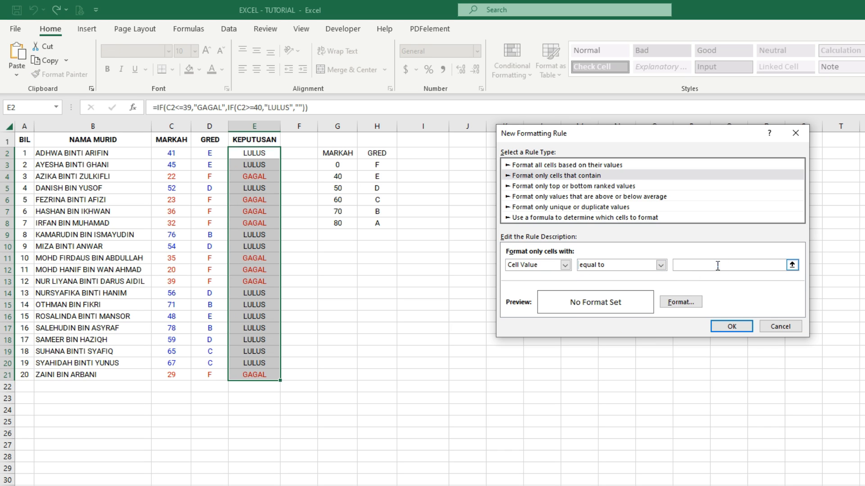
pyautogui.write('LULUS')
# Give the LULUS rule the recently used blue font colour, apply the rule and deselect the results.
pyautogui.click(694, 301)
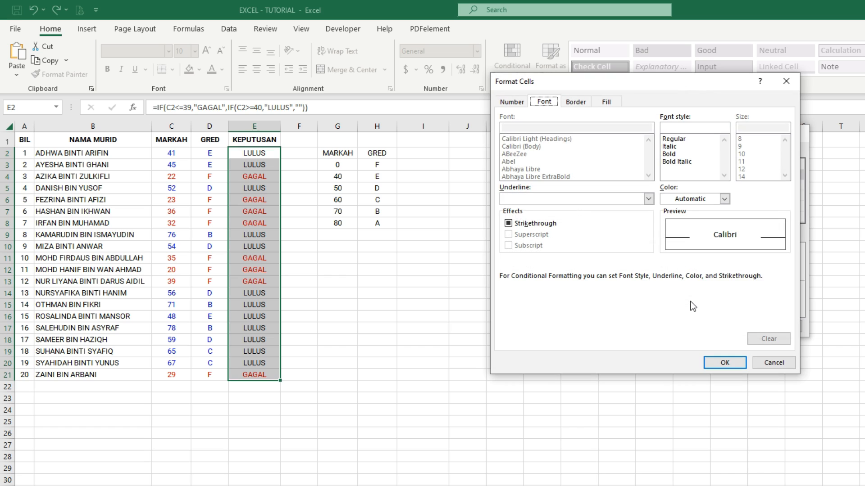
pyautogui.click(725, 199)
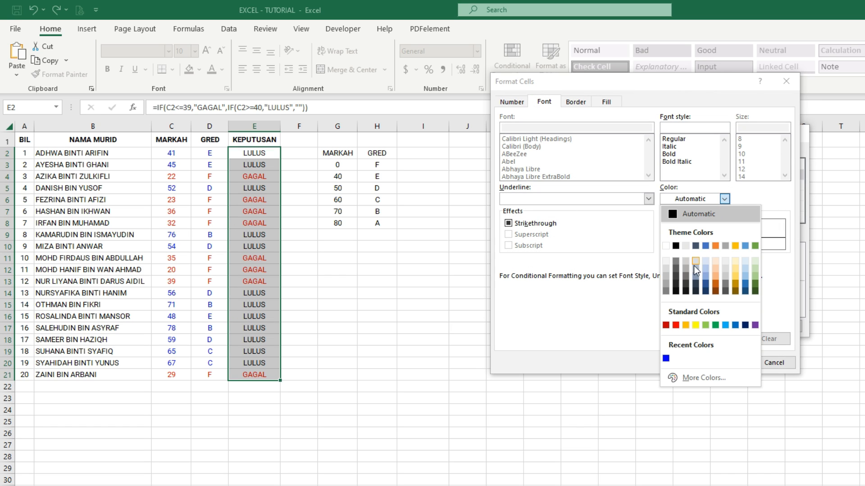
pyautogui.click(666, 359)
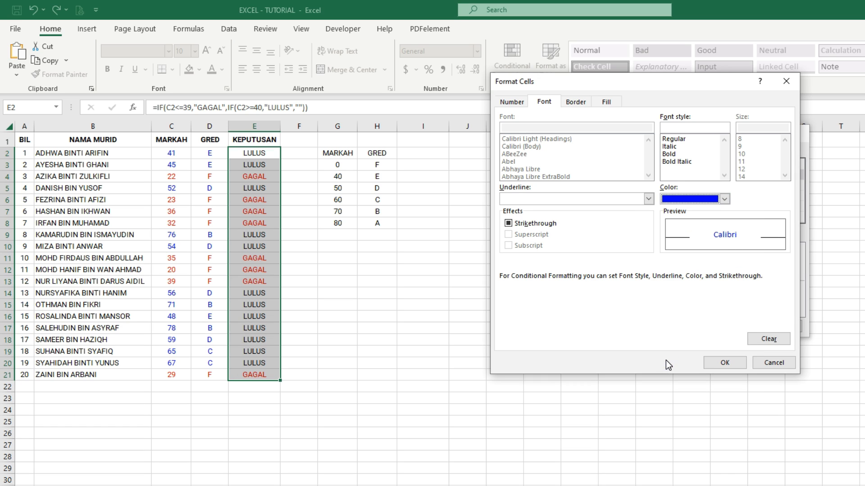
pyautogui.click(713, 361)
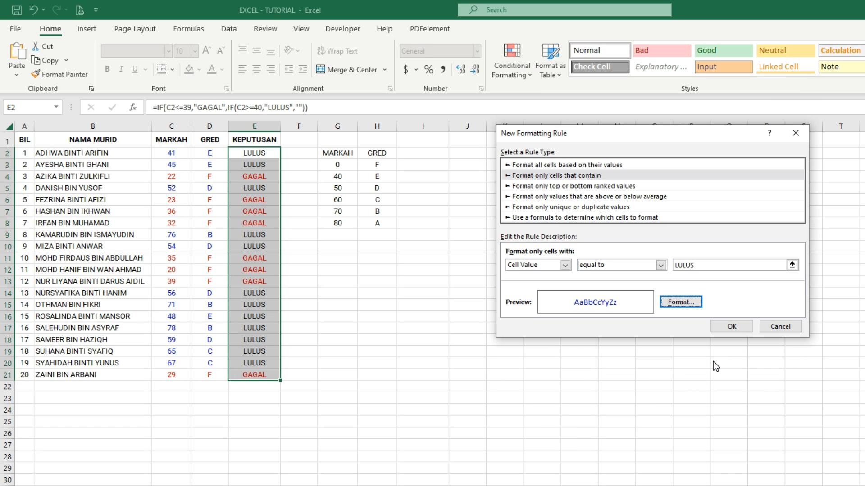
pyautogui.click(730, 328)
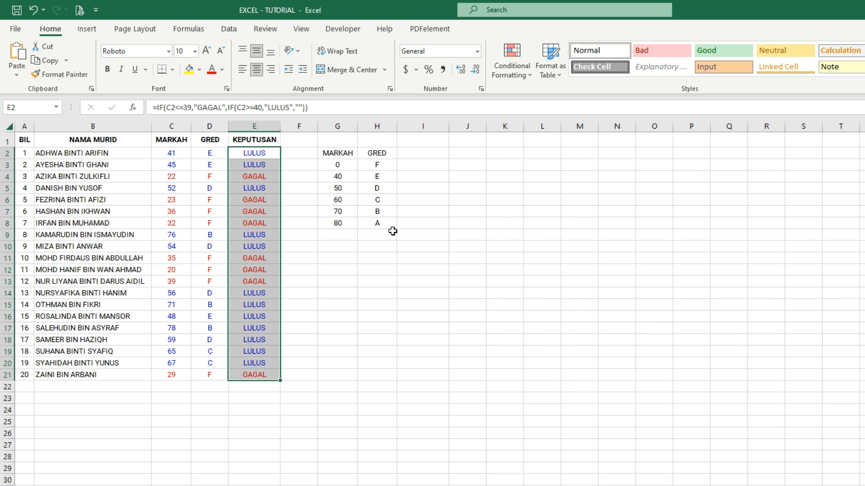
pyautogui.click(26, 140)
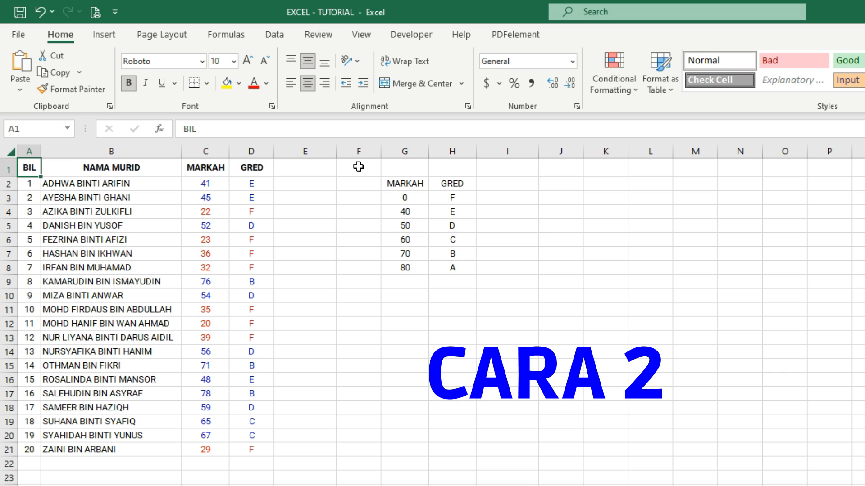
# Add a KEPUTUSAN heading in I2 of the grade table and enter GAGAL in I3 for grade F.
pyautogui.click(530, 184)
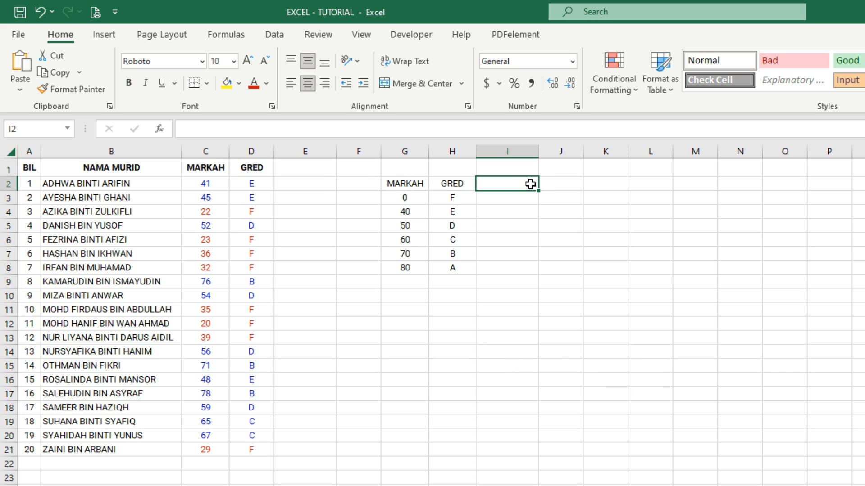
pyautogui.write('KEP')
pyautogui.write('U')
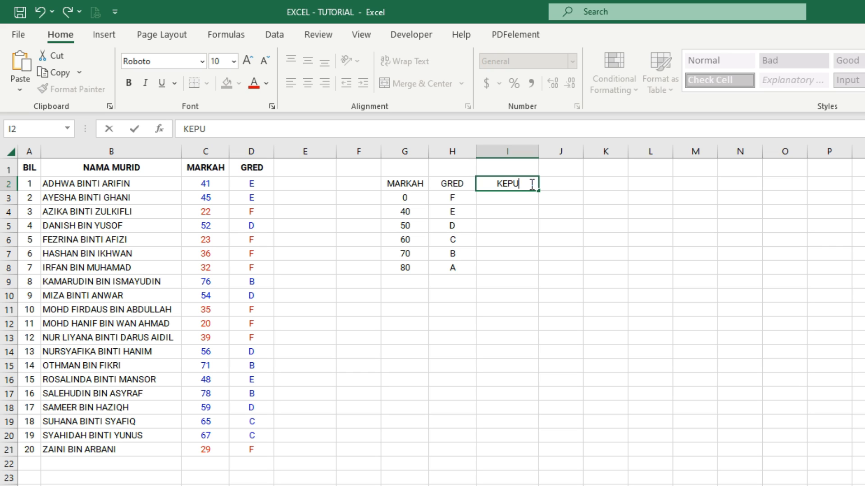
pyautogui.write('TUSAN')
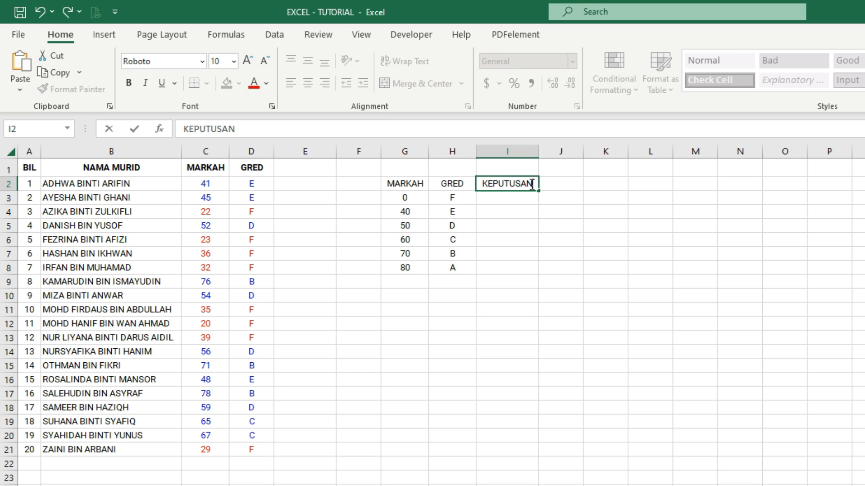
pyautogui.press('Return')
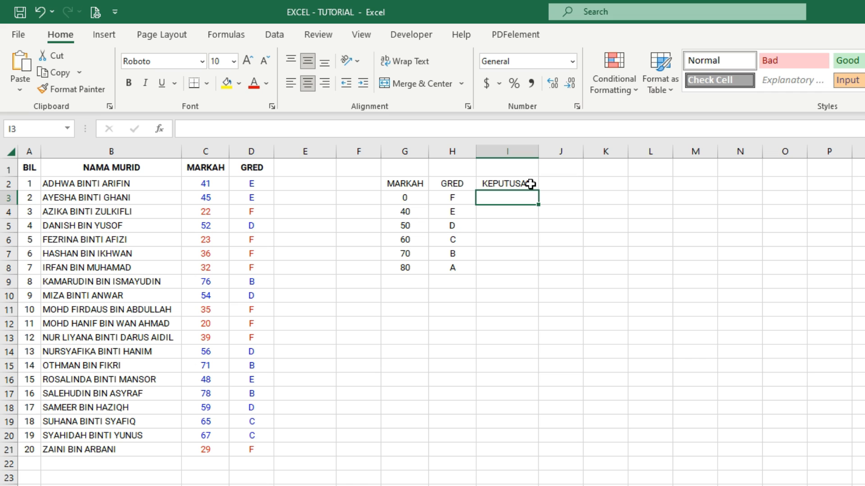
pyautogui.write('GAGA')
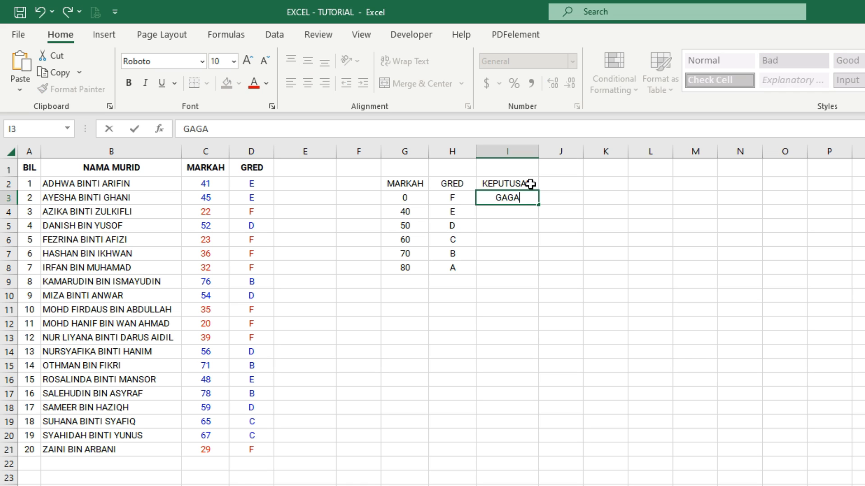
pyautogui.write('L')
pyautogui.press('Return')
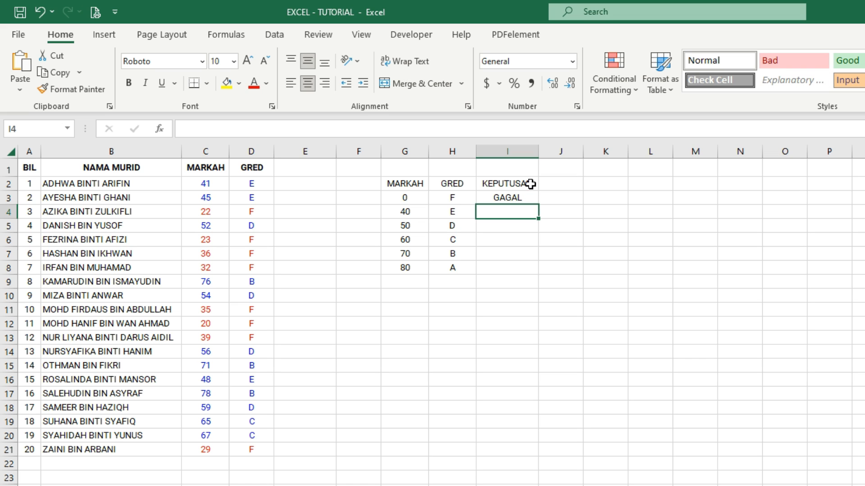
# Enter LULUS in I4 through I8 for grades E, D, C, B and A.
pyautogui.write('LULUS')
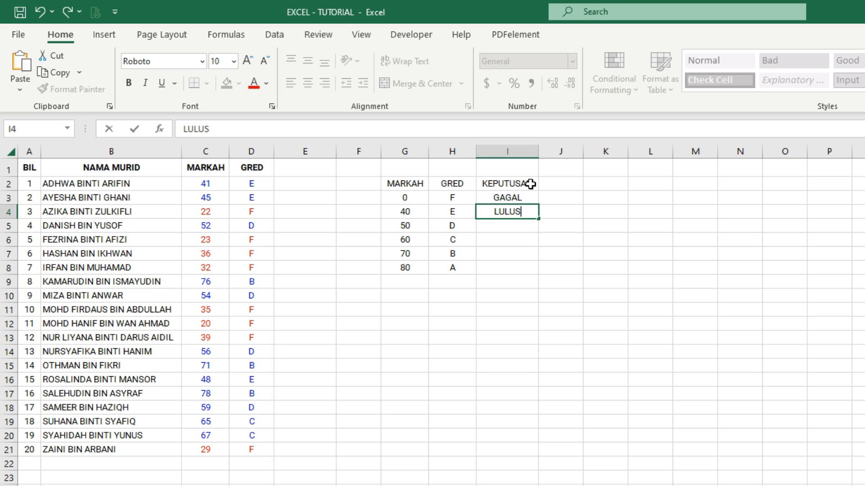
pyautogui.press('Return')
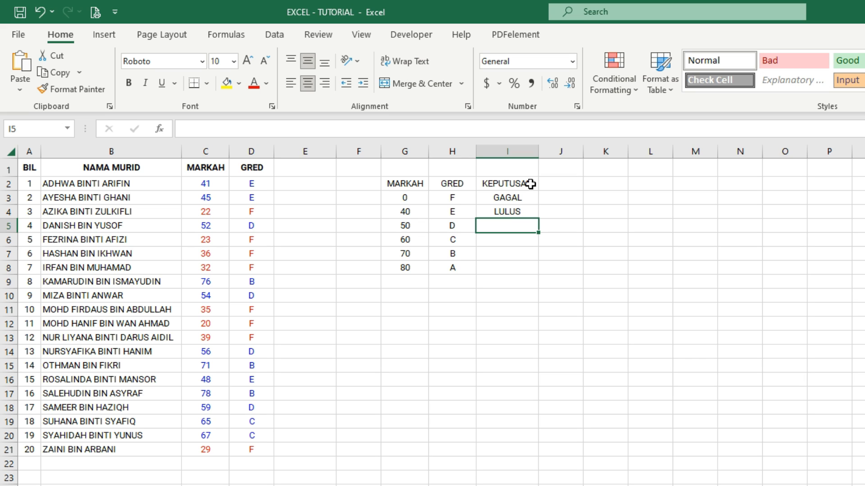
pyautogui.write('L')
pyautogui.press('Return')
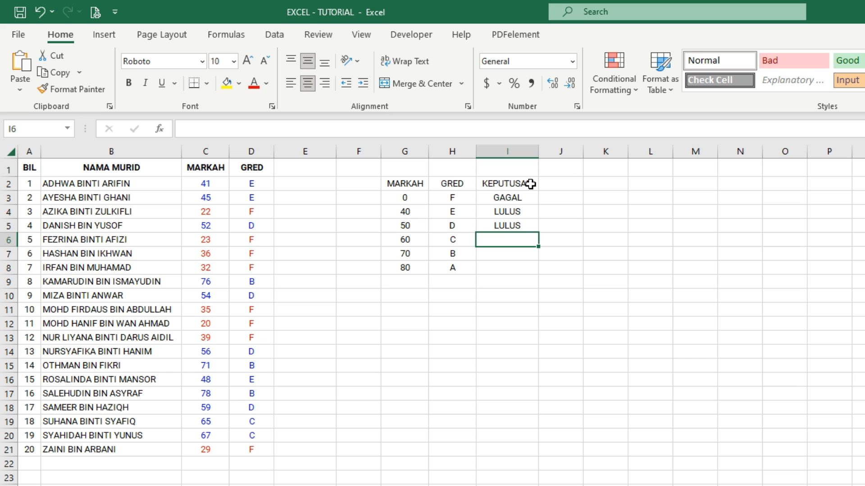
pyautogui.write('LULUS')
pyautogui.press('Return')
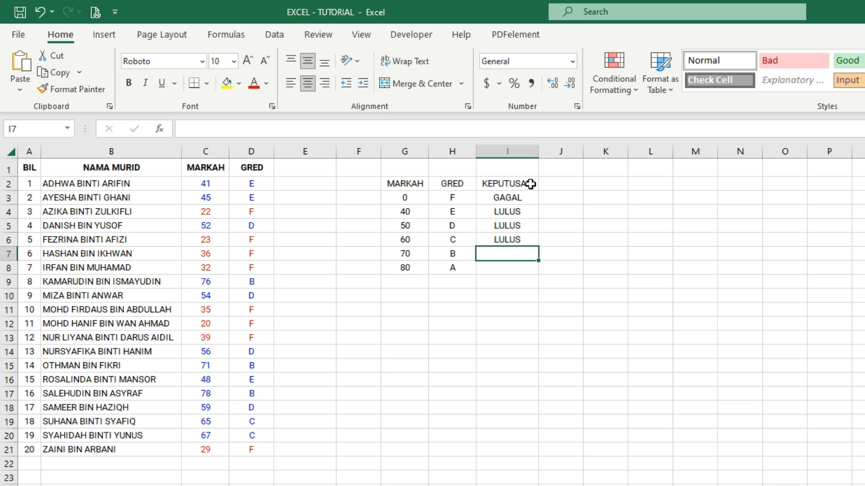
pyautogui.write('L')
pyautogui.press('Return')
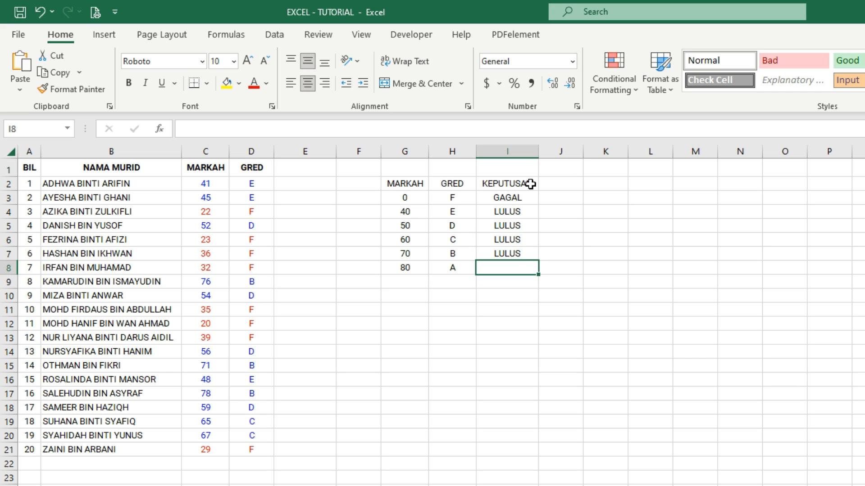
pyautogui.write('LULUS')
pyautogui.press('Return')
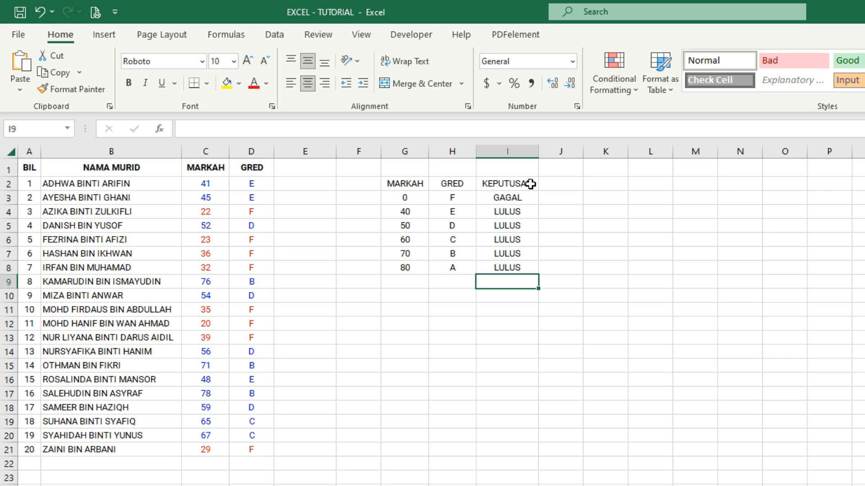
# Enter the heading KEPUTUSAN in E1 of the student list.
pyautogui.click(330, 168)
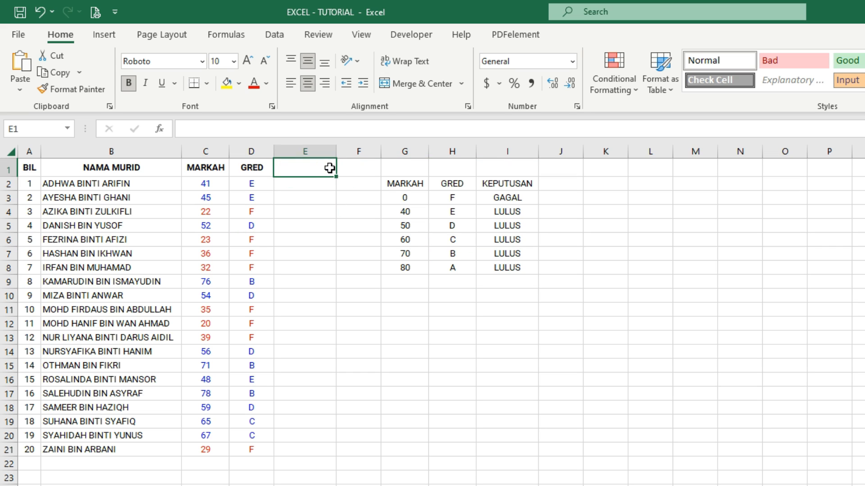
pyautogui.write('KEPUT')
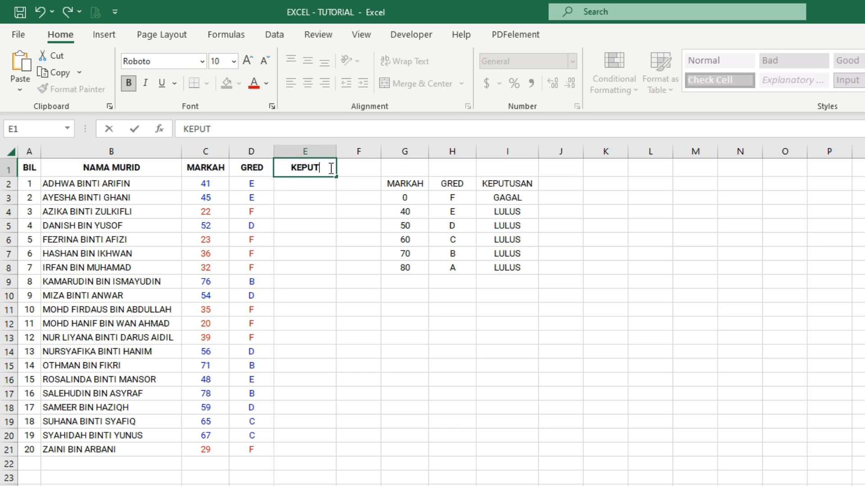
pyautogui.write('USAN')
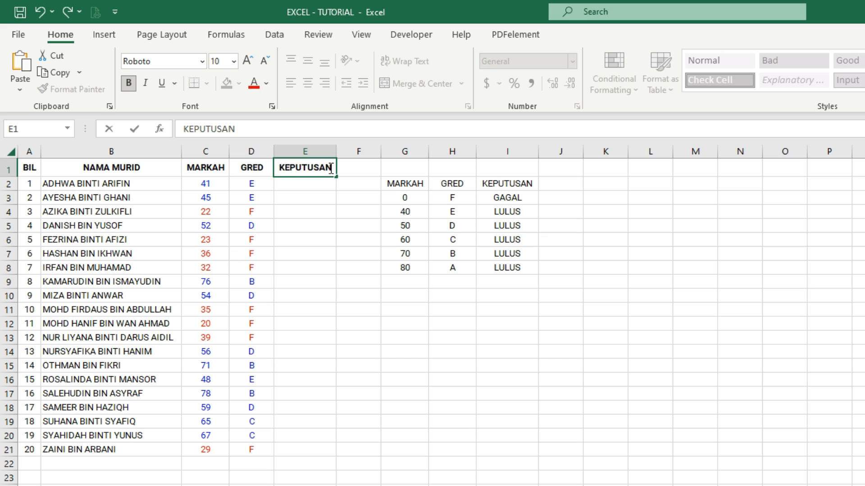
pyautogui.press('Return')
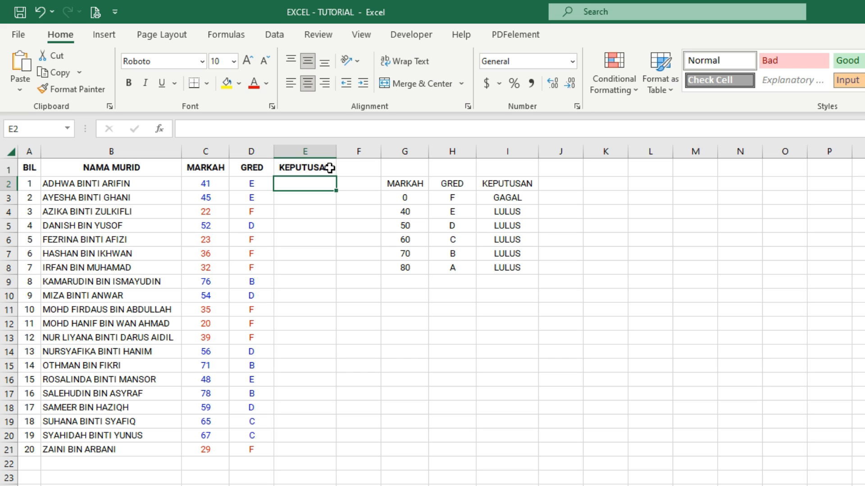
# Start a VLOOKUP formula in E2 with C2 as the lookup value and G3:I8 as the table range.
pyautogui.click(367, 127)
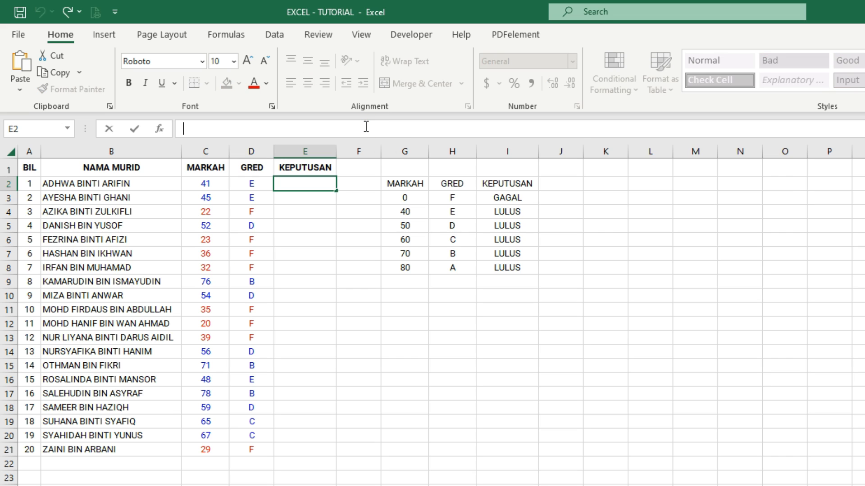
pyautogui.write('=')
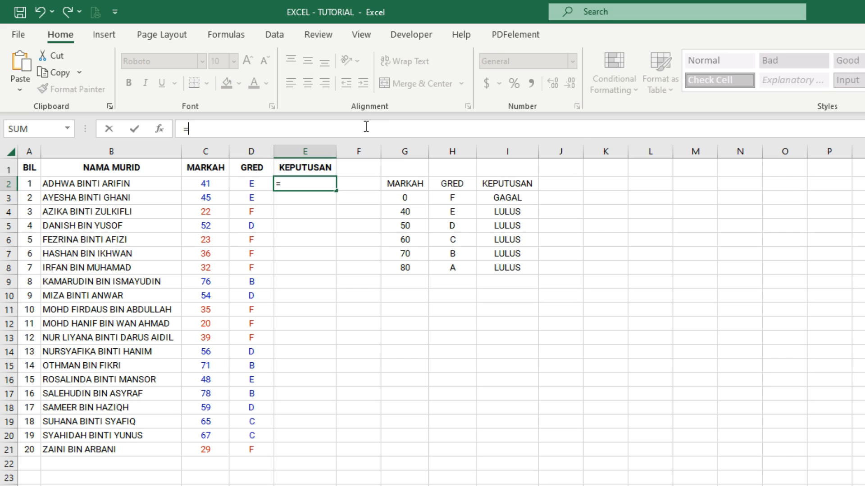
pyautogui.write('VL')
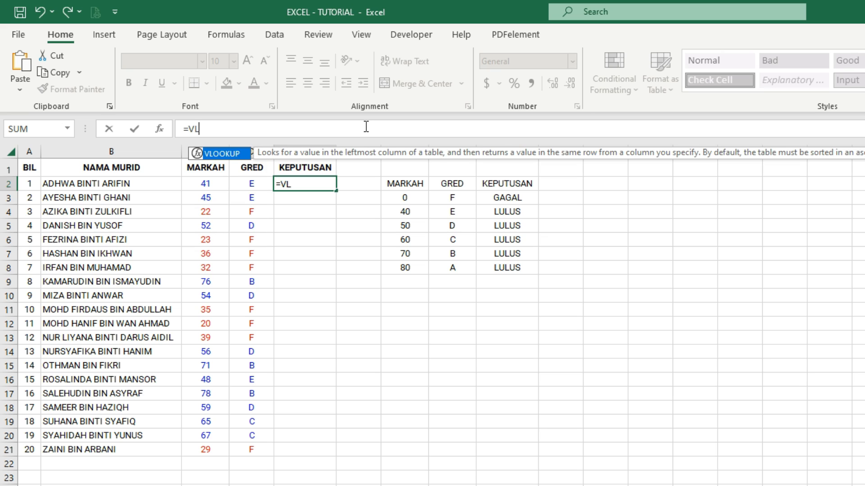
pyautogui.write('OOKUP(')
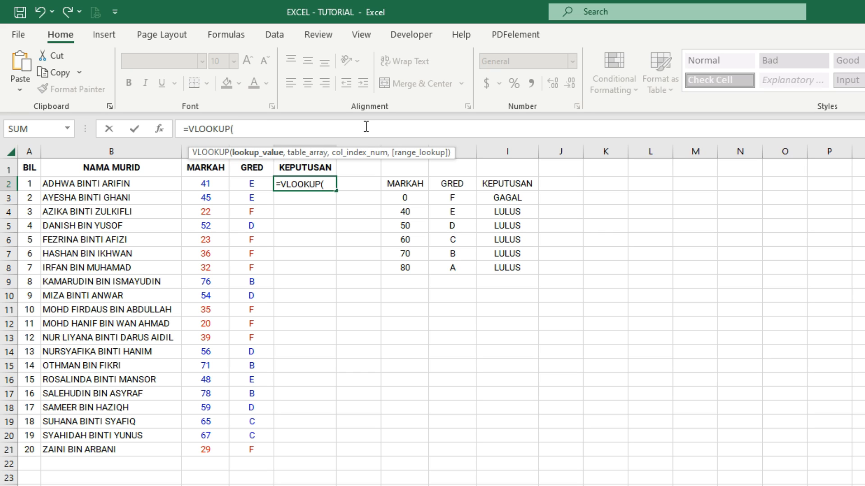
pyautogui.click(224, 182)
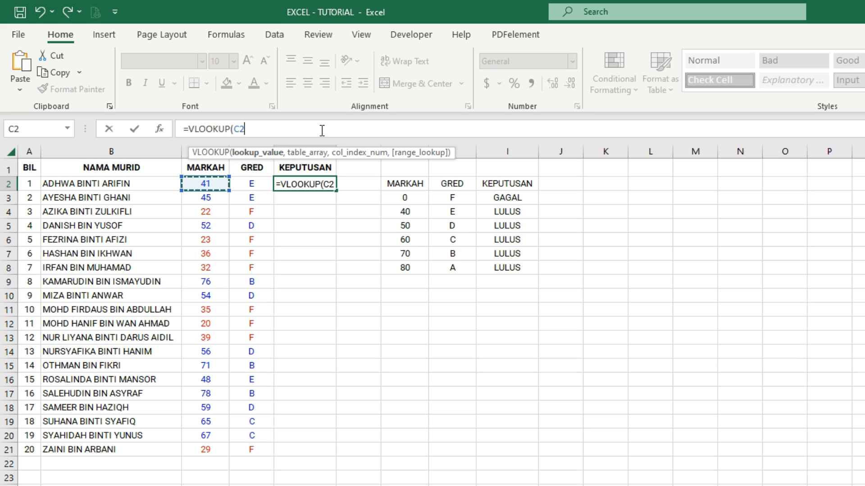
pyautogui.click(338, 129)
pyautogui.write(',')
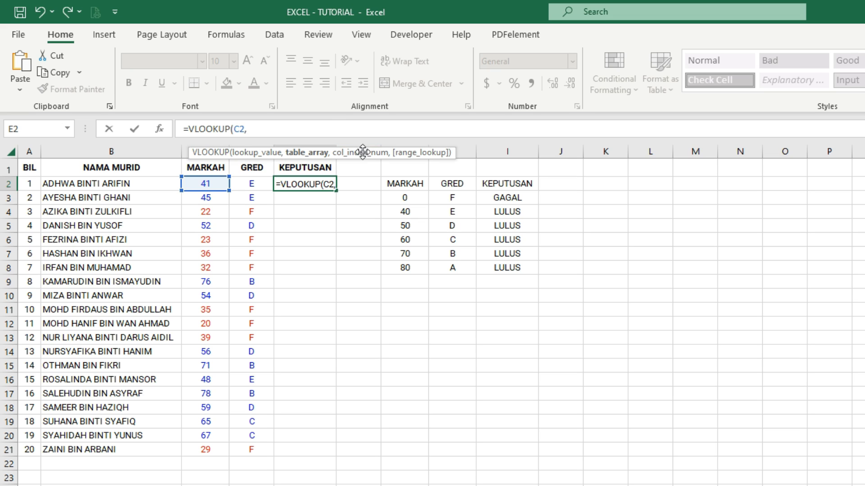
pyautogui.click(405, 198)
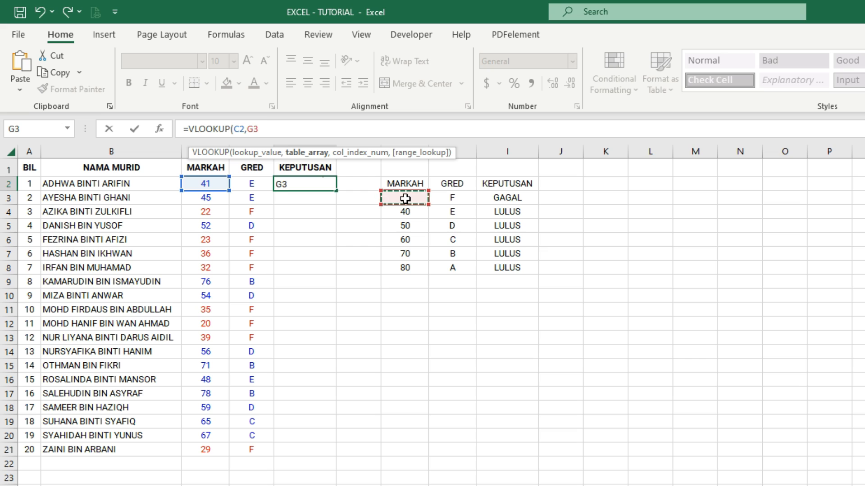
pyautogui.moveTo(405, 198); pyautogui.dragTo(496, 267)
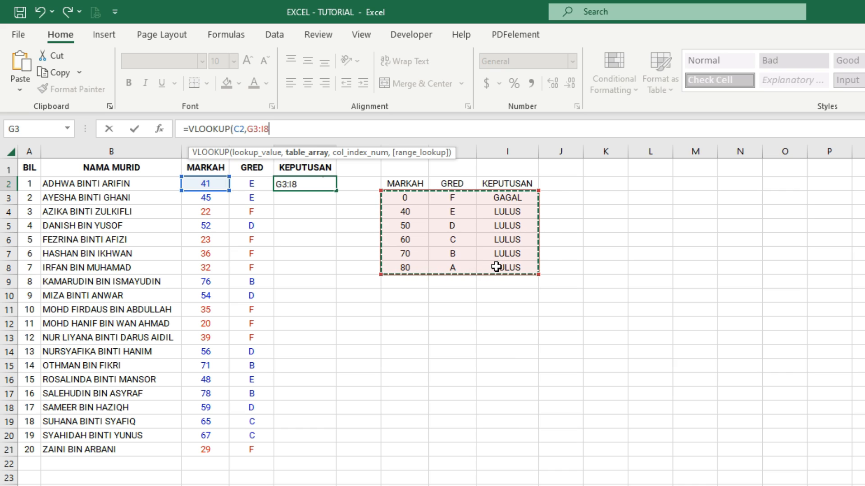
# Make the formula's table range absolute as $G$3:$I$8 and continue to the column index argument.
pyautogui.click(496, 129)
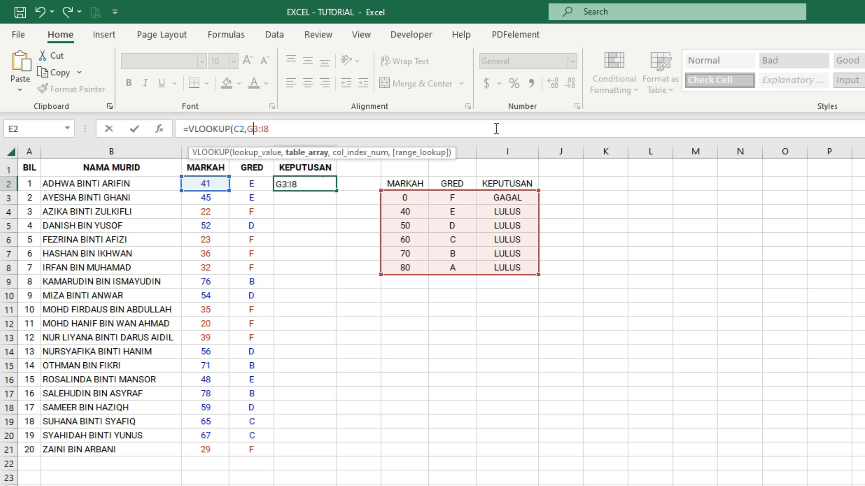
pyautogui.press('Left')
pyautogui.press('Left')
pyautogui.press('Left')
pyautogui.write('$')
pyautogui.press('Right')
pyautogui.write('$G$')
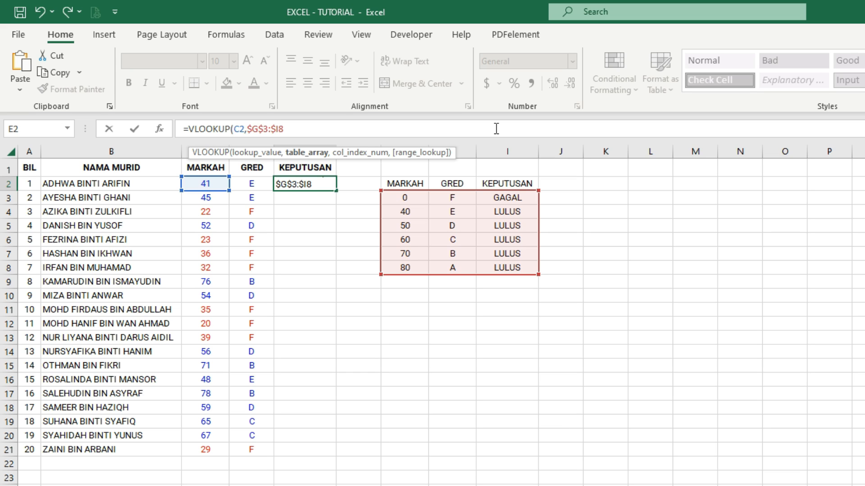
pyautogui.press('Right')
pyautogui.write('$8,')
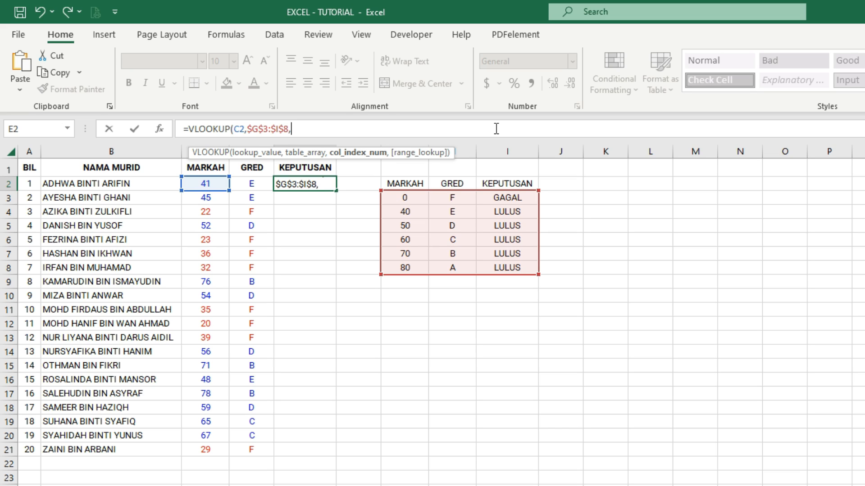
# Complete the VLOOKUP with column index 3 and fill the formula from E2 down through E21.
pyautogui.write('3)')
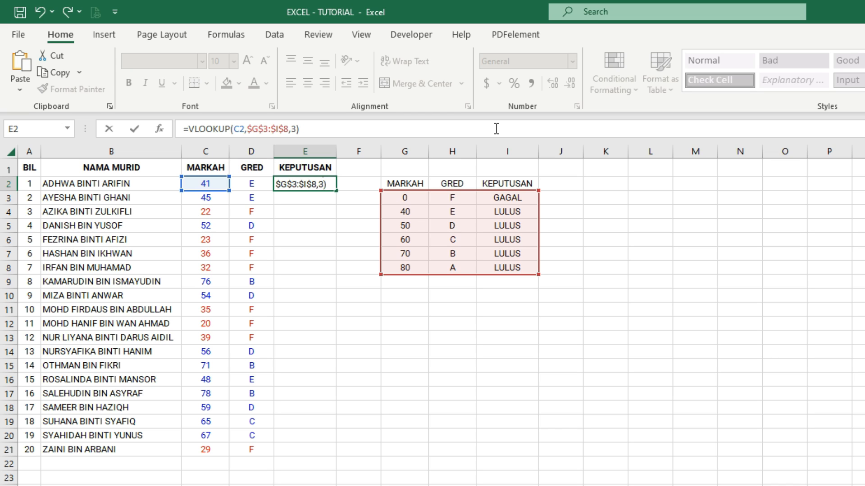
pyautogui.press('Return')
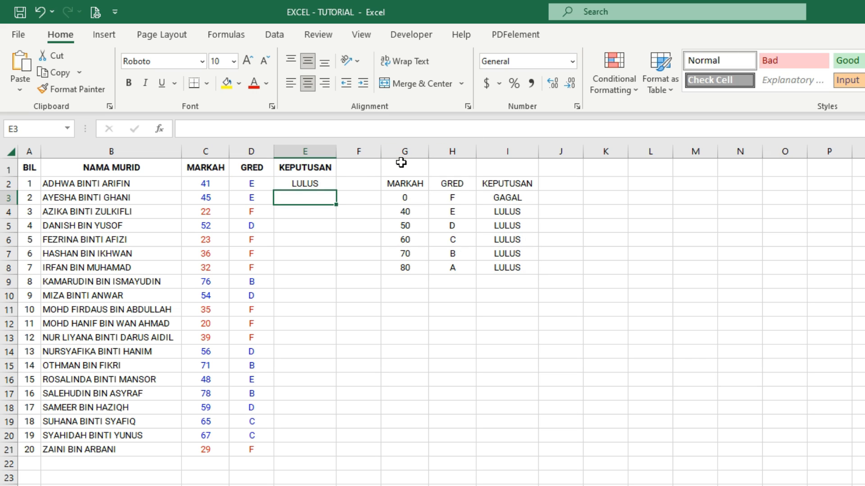
pyautogui.click(331, 183)
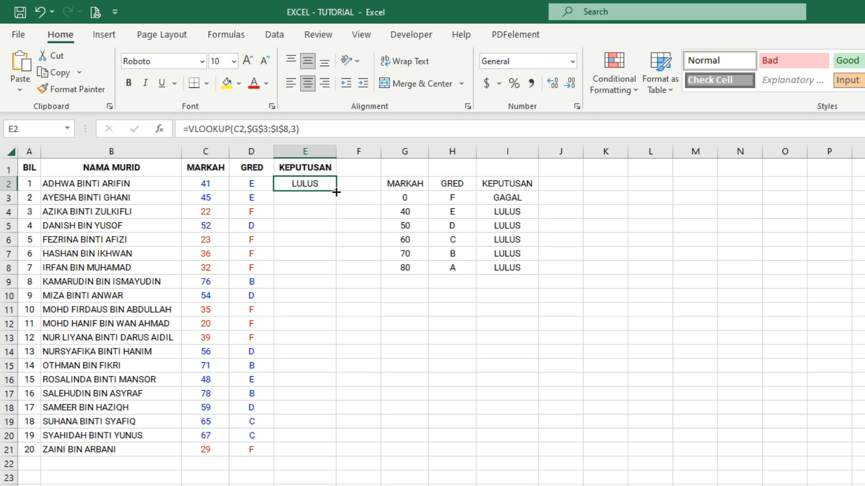
pyautogui.moveTo(337, 192); pyautogui.dragTo(325, 451)
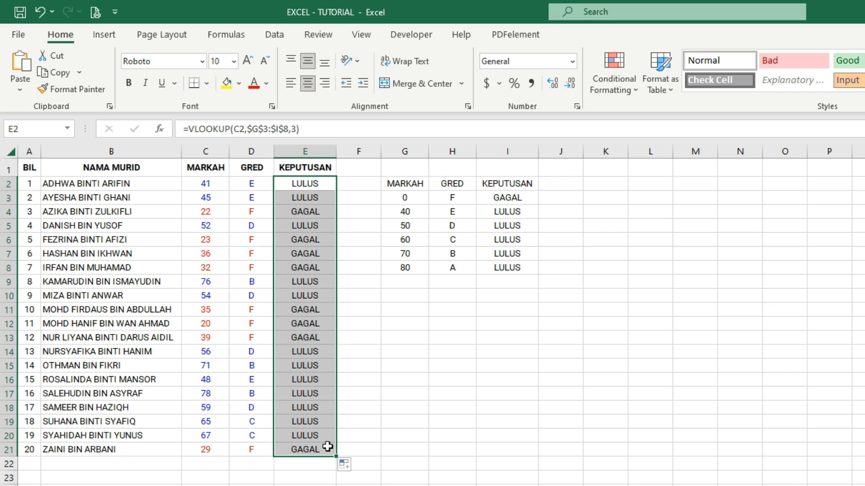
# Create a conditional formatting rule on E2:E21 for cells whose value is equal to GAGAL.
pyautogui.click(610, 67)
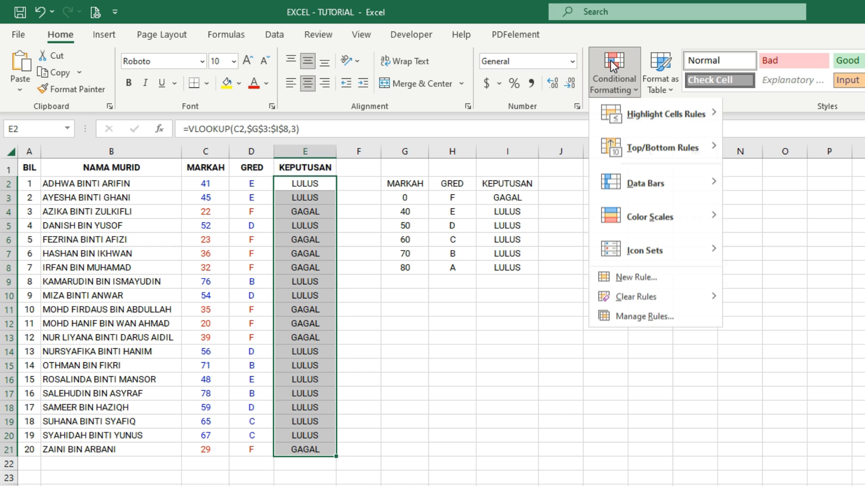
pyautogui.click(604, 281)
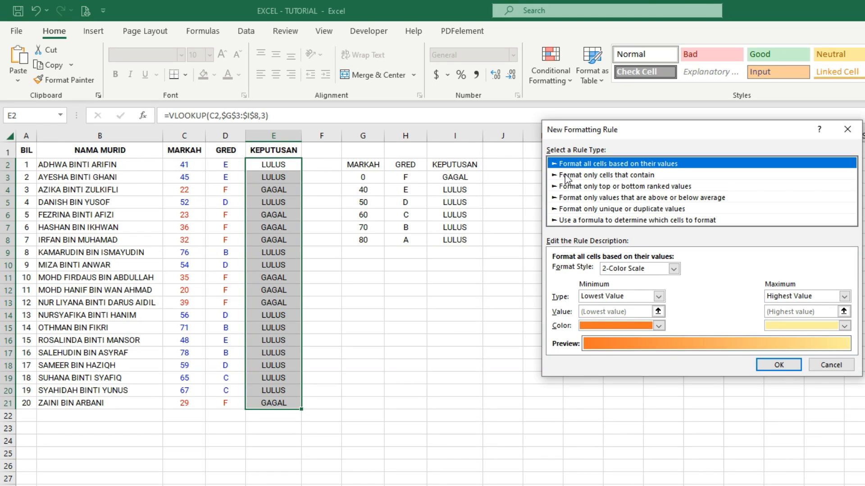
pyautogui.click(566, 176)
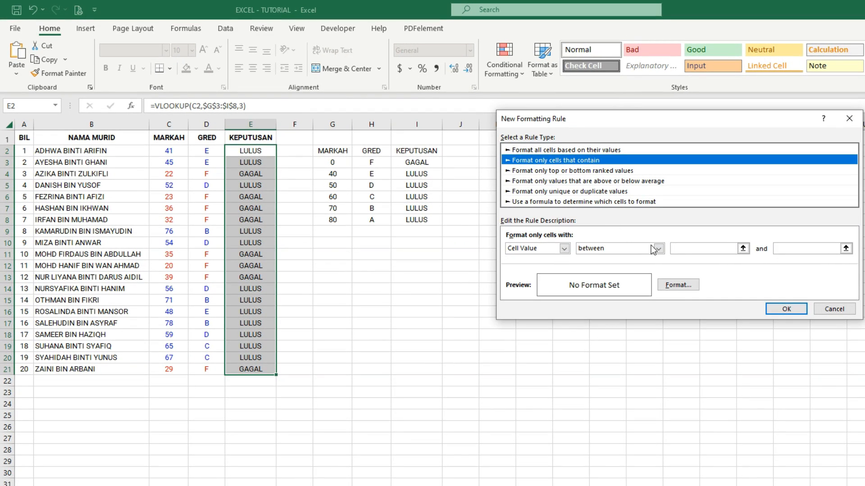
pyautogui.click(658, 248)
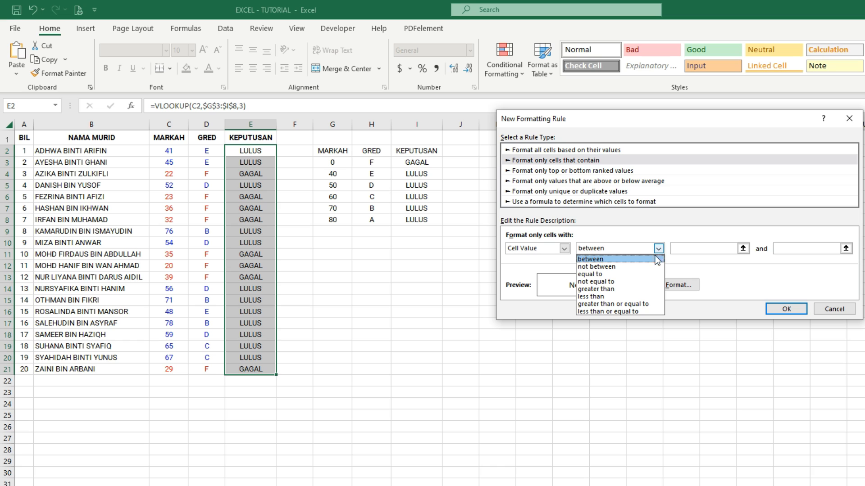
pyautogui.click(649, 274)
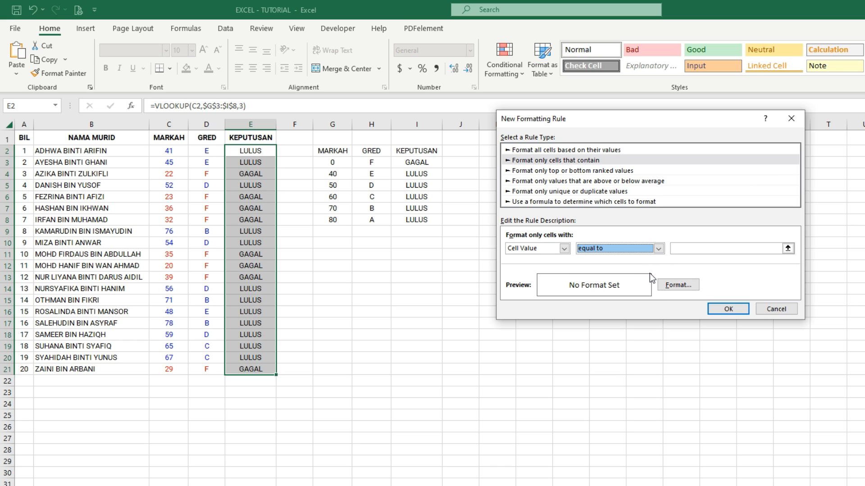
pyautogui.click(720, 249)
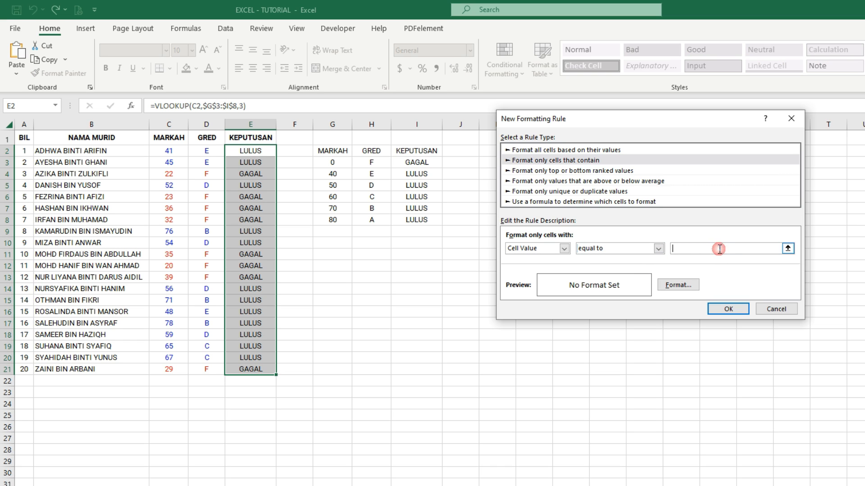
pyautogui.write('GAGAL')
# Give the GAGAL rule the standard red font colour and apply the rule.
pyautogui.click(691, 285)
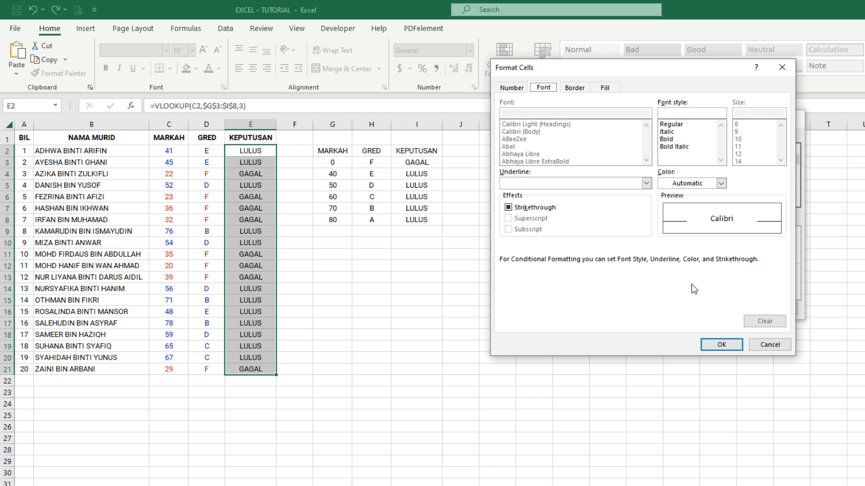
pyautogui.click(722, 184)
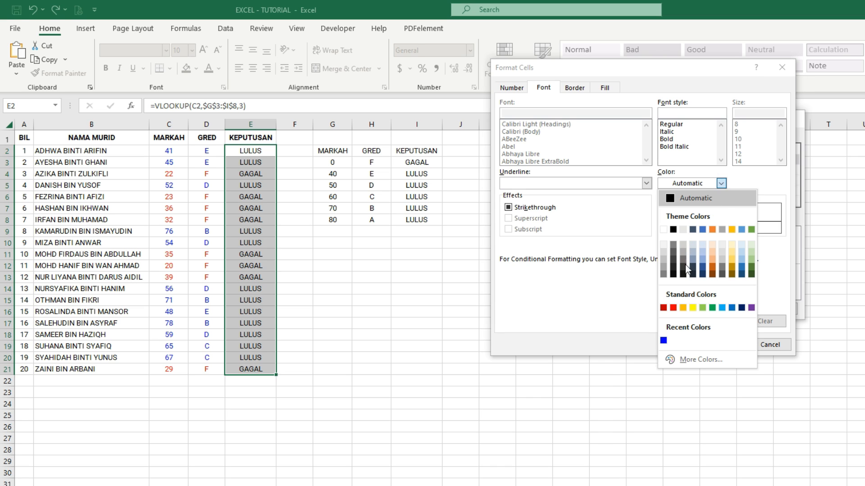
pyautogui.click(673, 308)
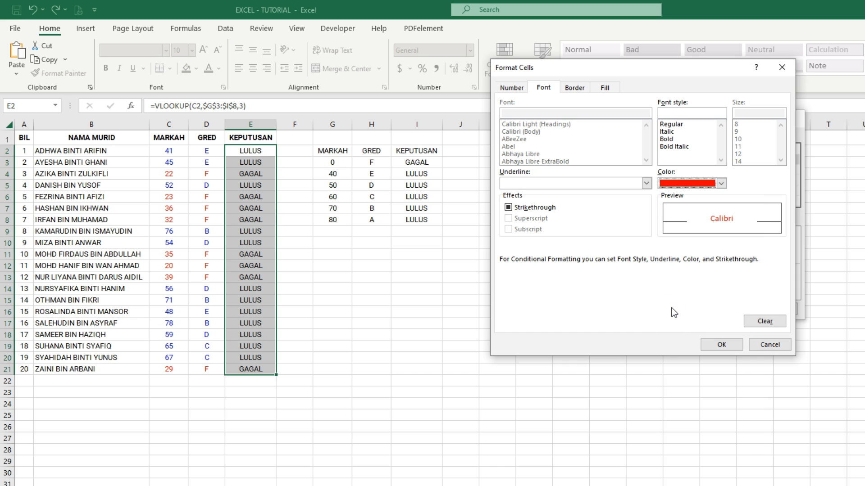
pyautogui.click(709, 343)
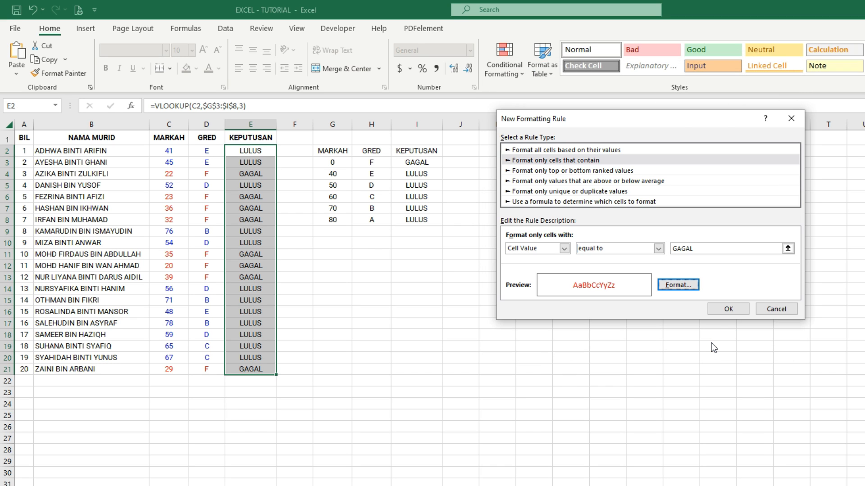
pyautogui.click(726, 310)
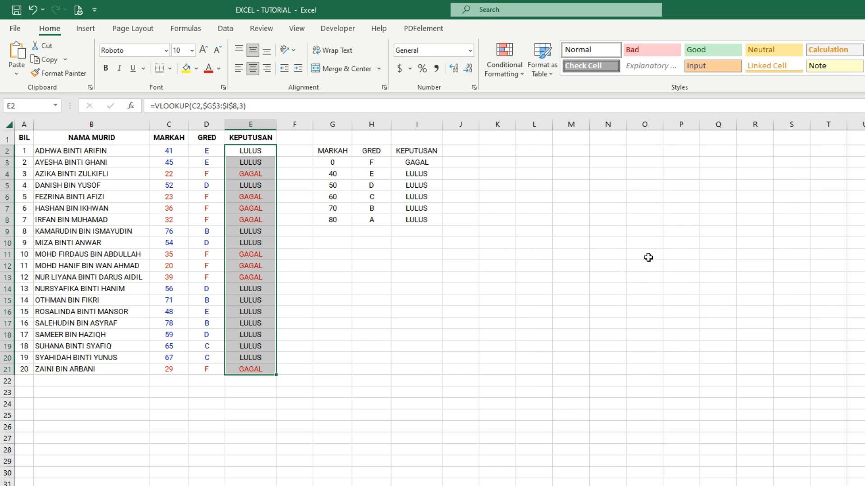
# Create a second conditional formatting rule on E2:E21 for cells whose value is equal to LULUS.
pyautogui.click(509, 52)
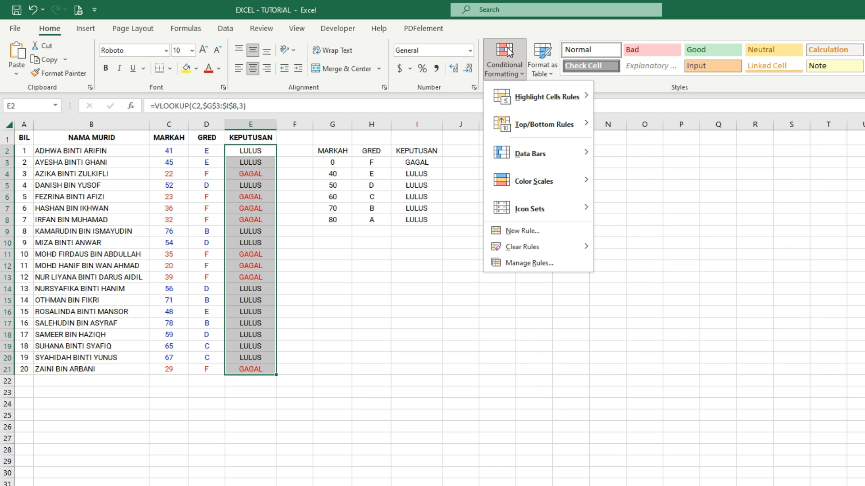
pyautogui.click(495, 231)
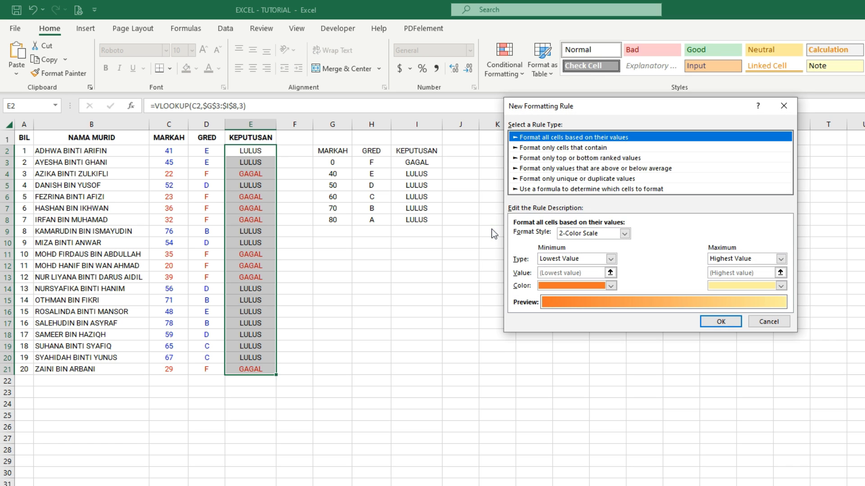
pyautogui.click(557, 150)
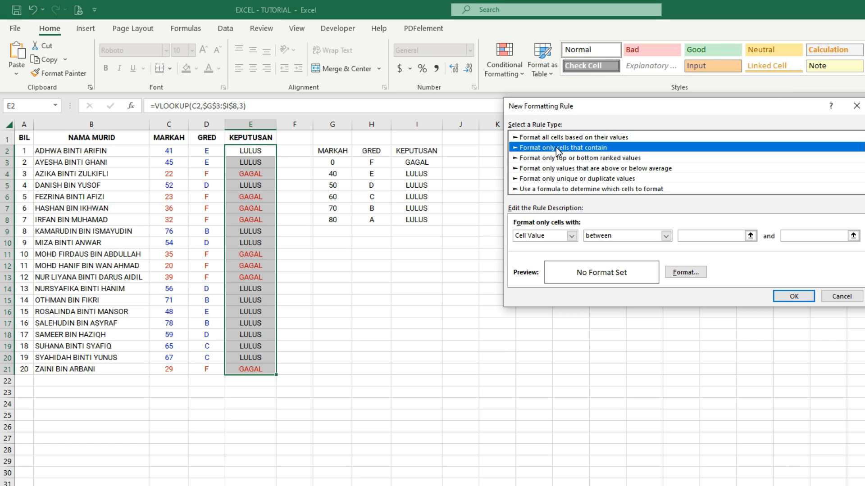
pyautogui.click(666, 236)
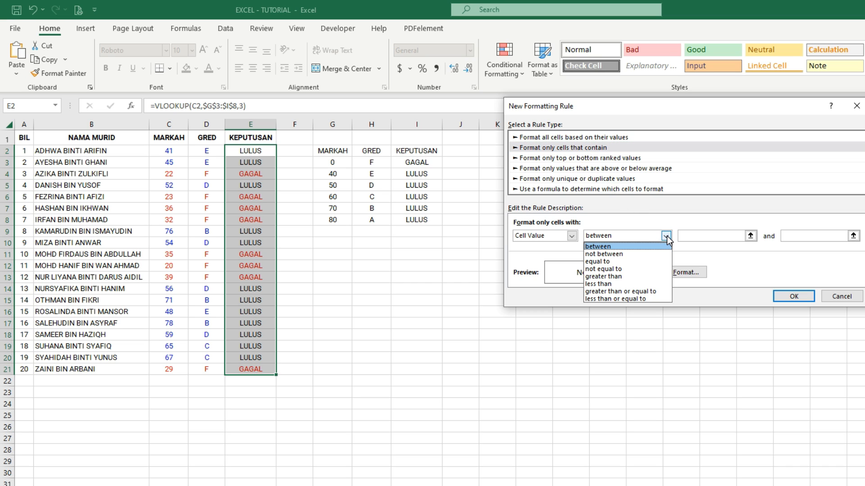
pyautogui.click(658, 261)
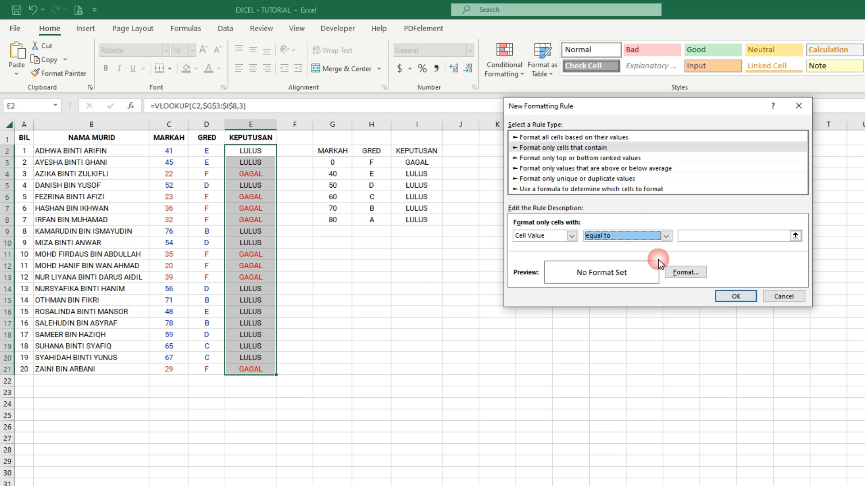
pyautogui.click(725, 236)
pyautogui.write('L')
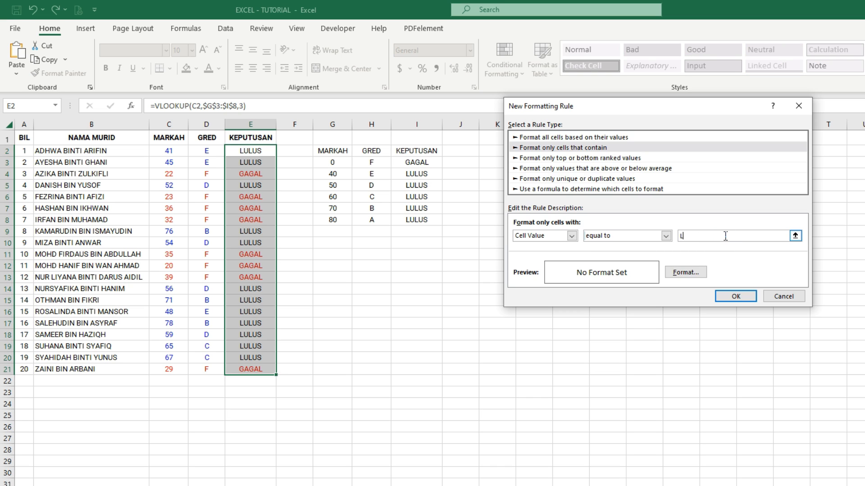
pyautogui.write('ULUS')
# Give the LULUS rule the recently used blue font colour, apply it and select A1 to deselect the results.
pyautogui.click(704, 275)
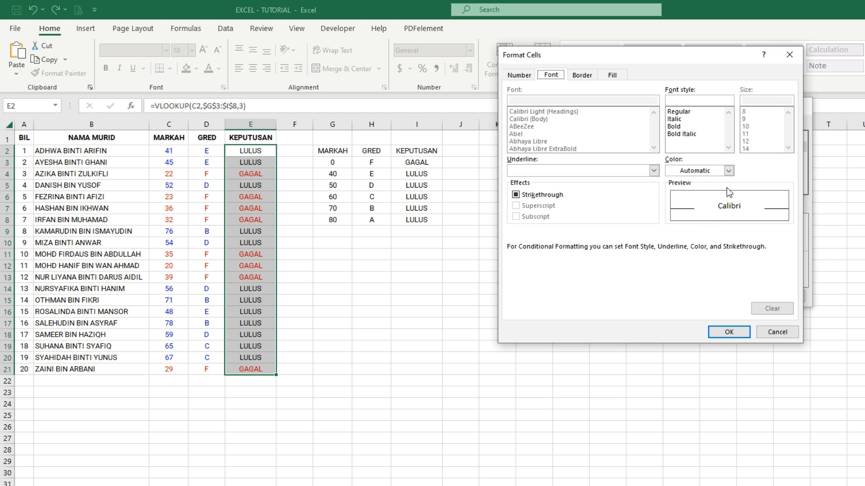
pyautogui.click(729, 171)
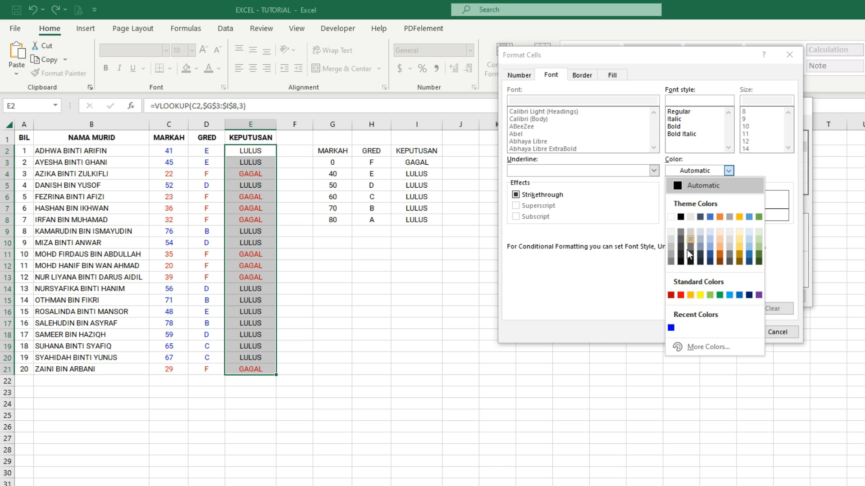
pyautogui.click(671, 328)
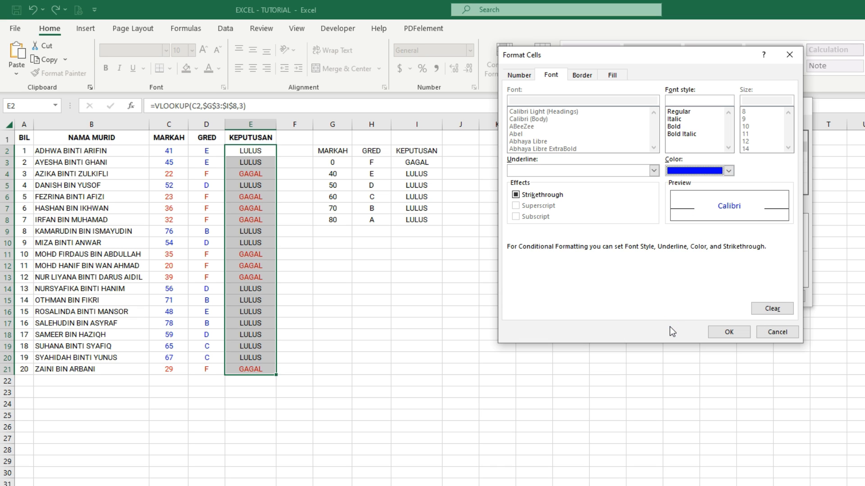
pyautogui.click(728, 333)
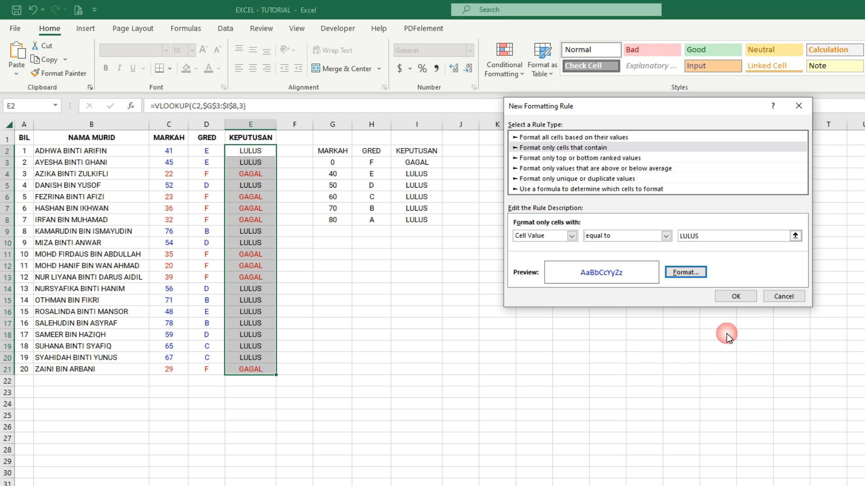
pyautogui.click(734, 297)
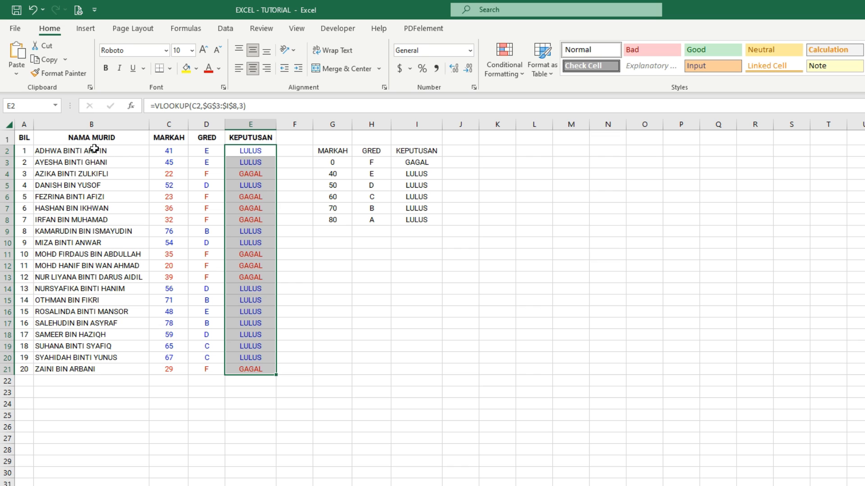
pyautogui.click(24, 138)
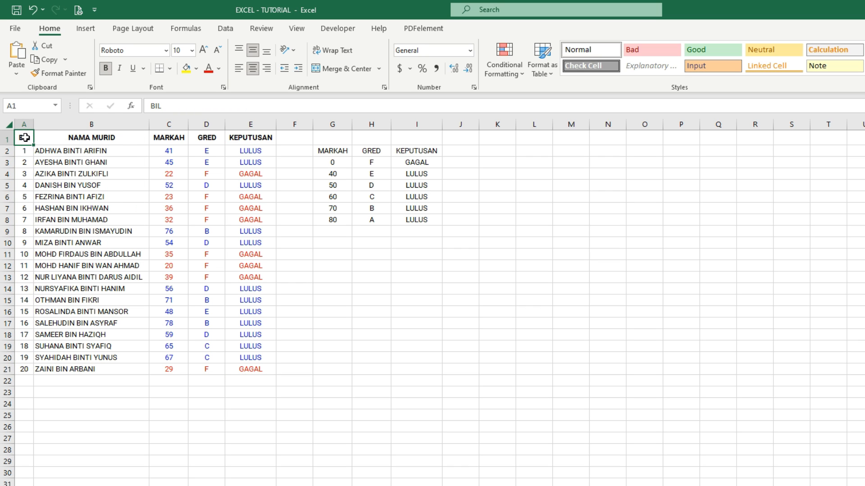